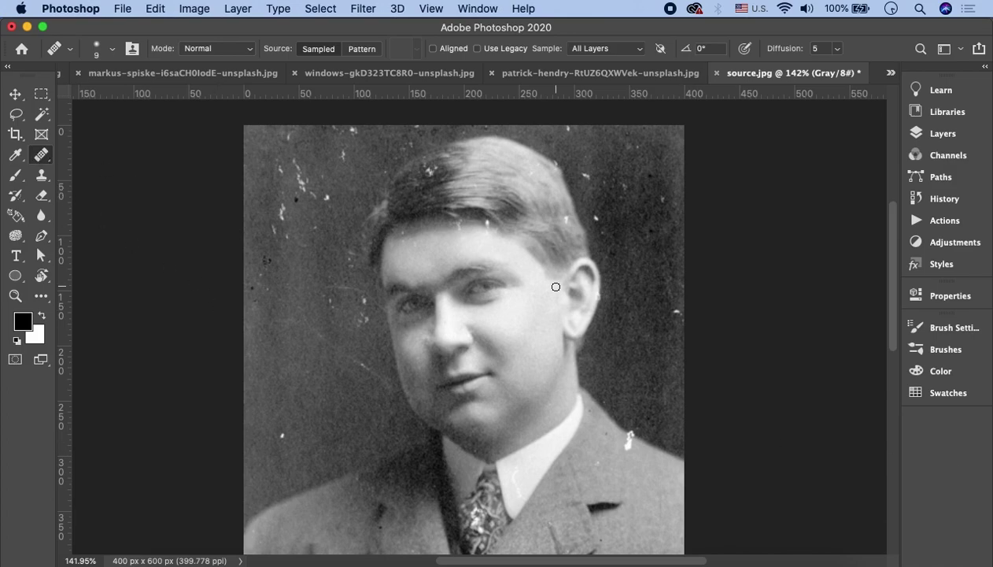
Zoom to about 575% on the speckled background left of the man's head.
scroll(353, 340, up, 5)
scroll(353, 340, down, 10)
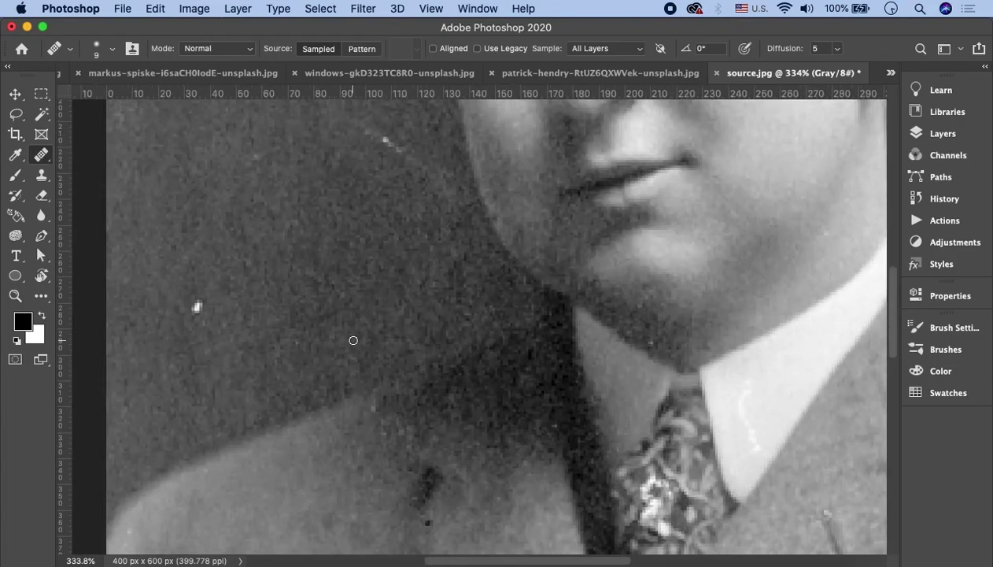
scroll(353, 339, up, 8)
scroll(352, 340, left, 2)
scroll(352, 340, up, 2)
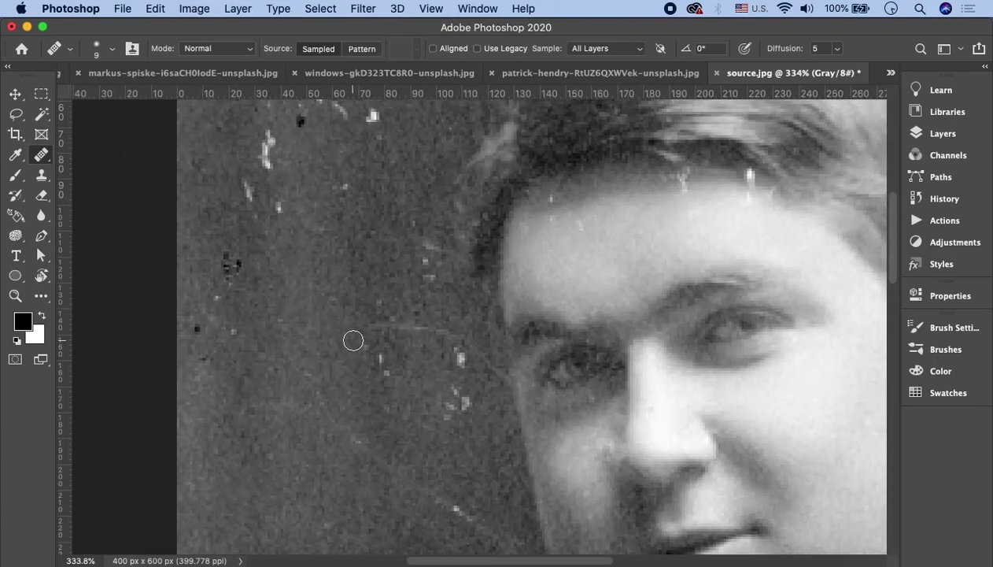
scroll(353, 340, up, 5)
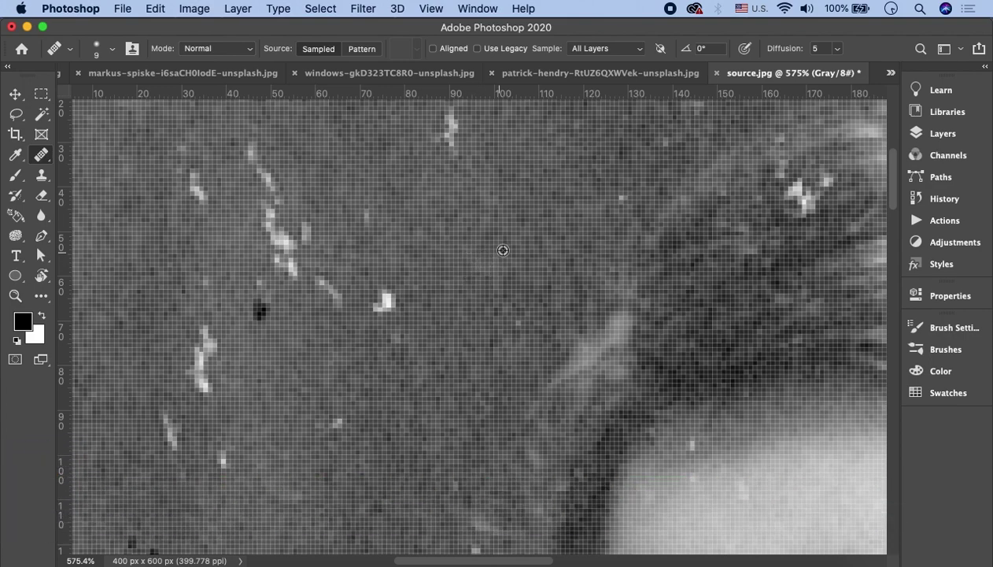
Sample clean texture and heal the dark spot on the face near the hairline.
alt+click(524, 210)
scroll(524, 210, down, 5)
scroll(524, 210, right, 2)
scroll(524, 210, down, 5)
scroll(524, 210, right, 2)
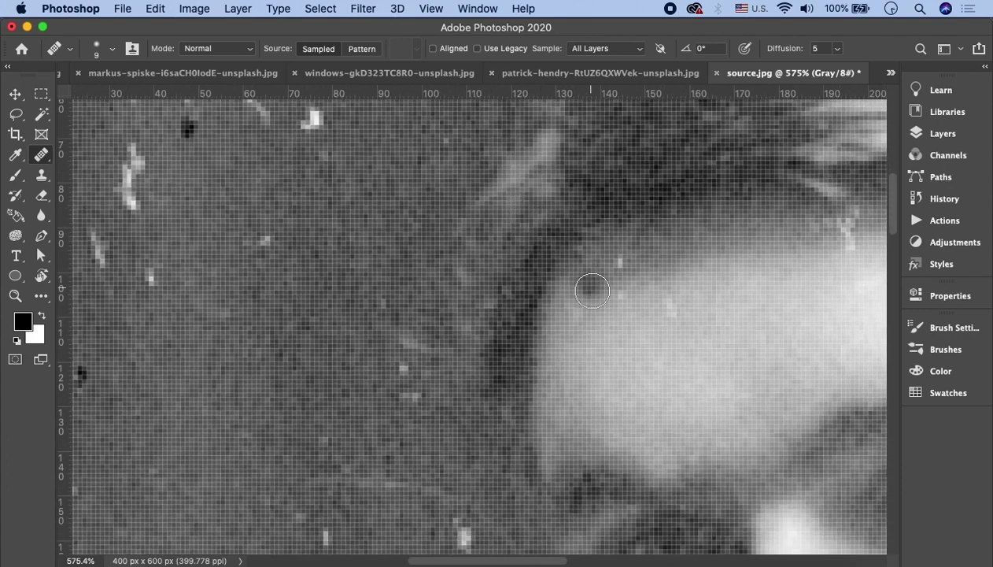
mouse_move(596, 356)
mouse_down()
mouse_move(610, 370)
mouse_move(720, 372)
mouse_move(627, 366)
mouse_move(634, 382)
mouse_up()
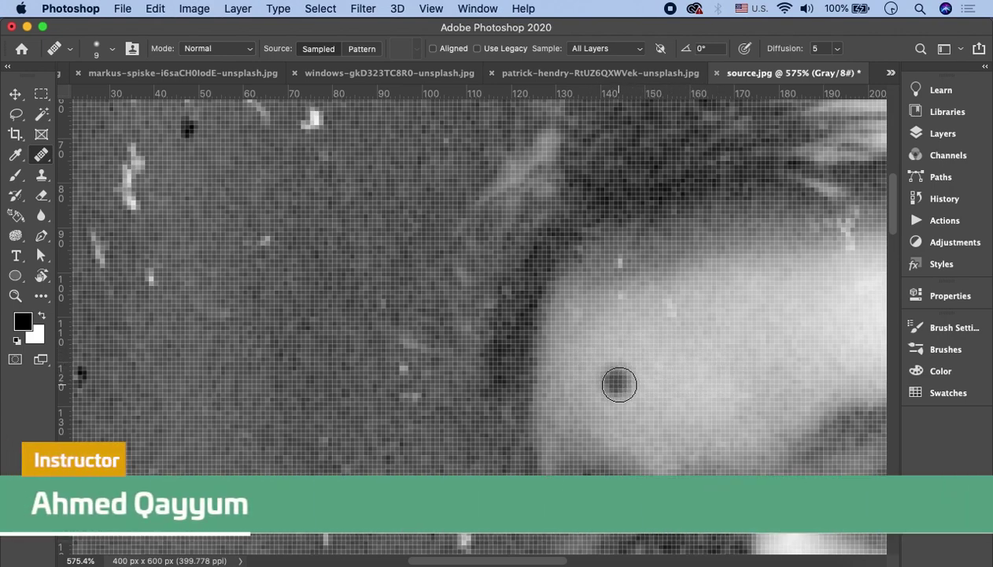
Heal the light speck in the background beside the head.
scroll(488, 214, up, 2)
scroll(459, 217, up, 3)
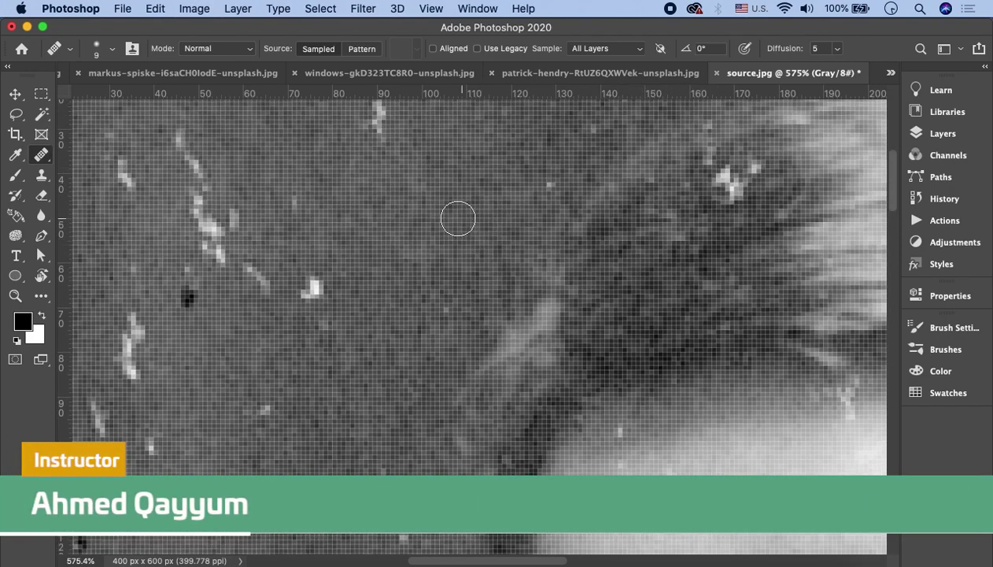
scroll(480, 263, down, 5)
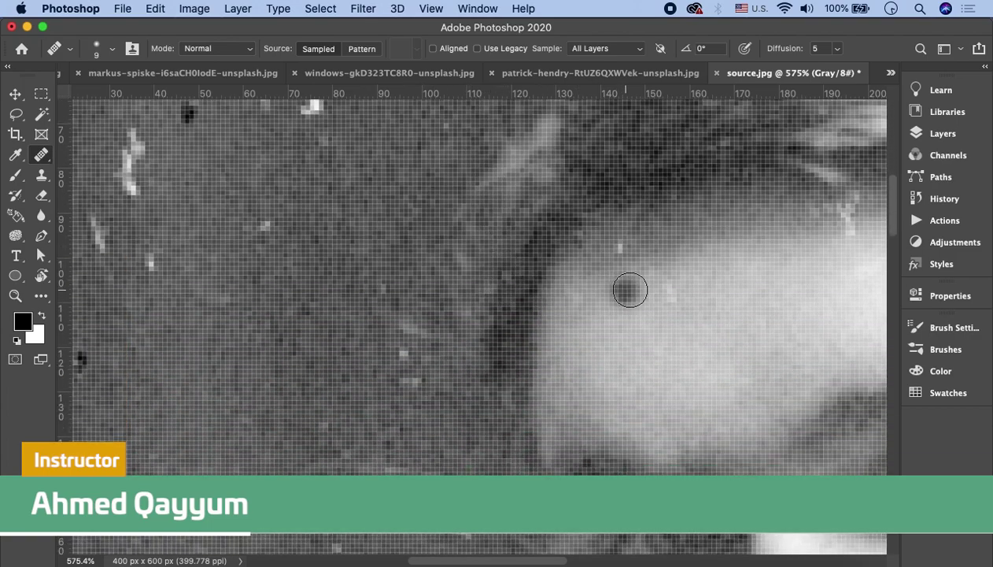
scroll(572, 295, left, 5)
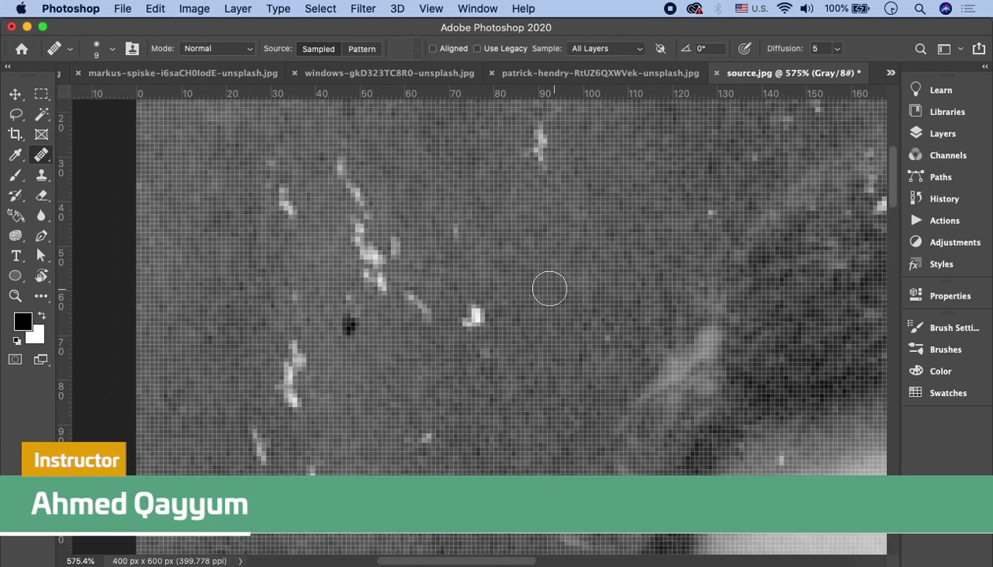
scroll(549, 288, up, 3)
scroll(526, 285, up, 1)
scroll(525, 286, right, 1)
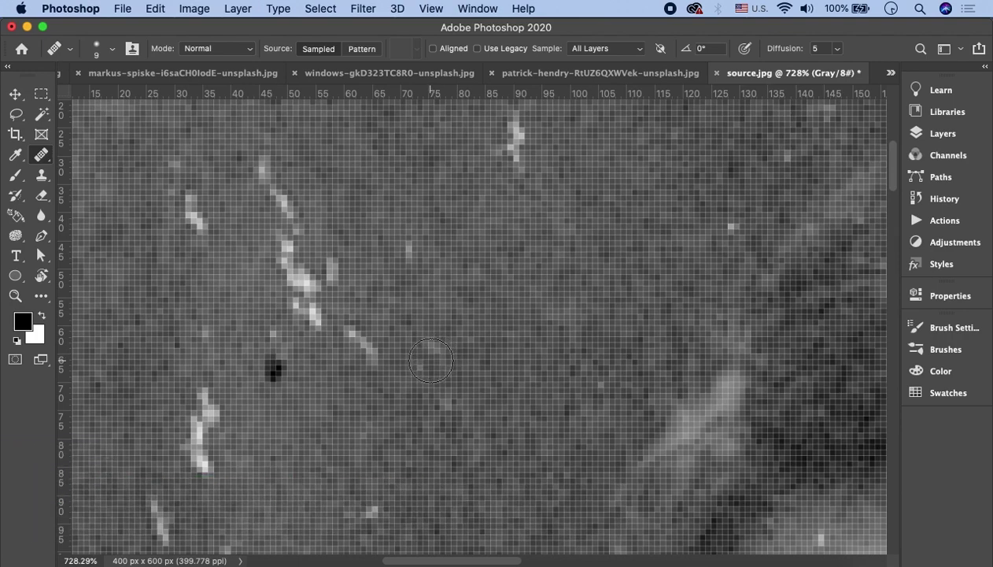
click(433, 359)
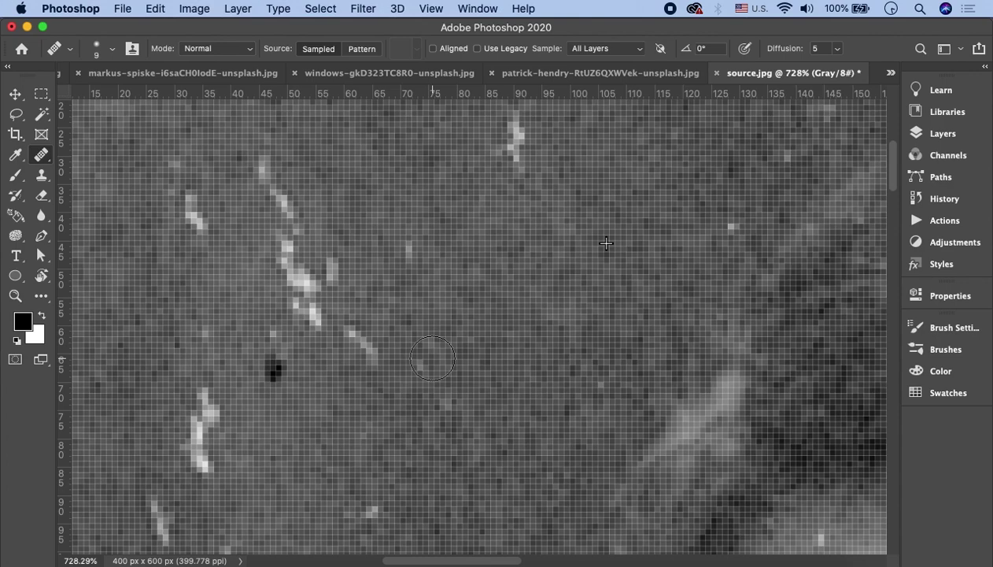
Paint three healing strokes along the long diagonal scratch and over the light speck.
mouse_move(430, 360)
mouse_down()
mouse_move(439, 368)
mouse_move(450, 354)
mouse_move(424, 360)
mouse_up()
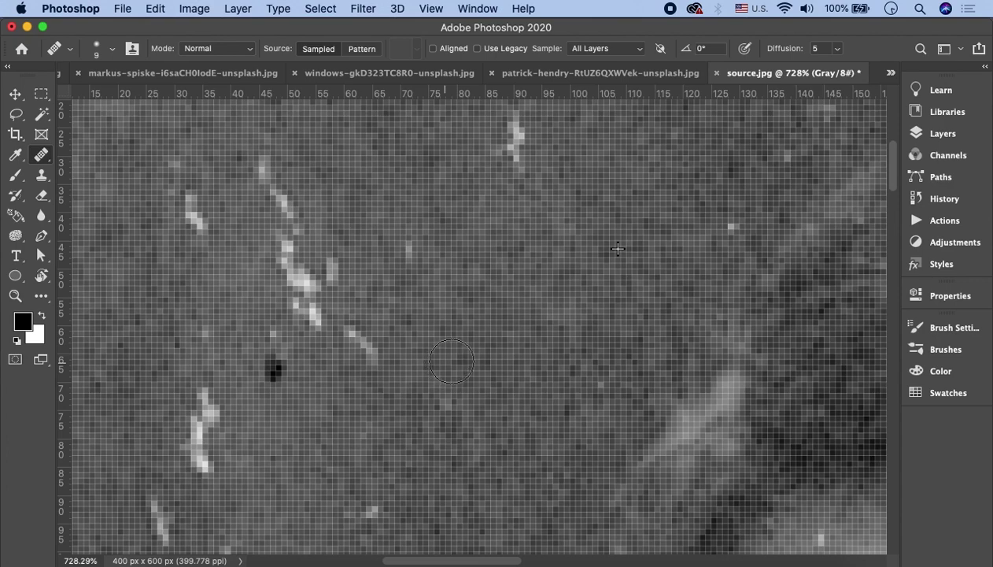
mouse_move(451, 362)
mouse_down()
mouse_move(437, 357)
mouse_move(451, 358)
mouse_up()
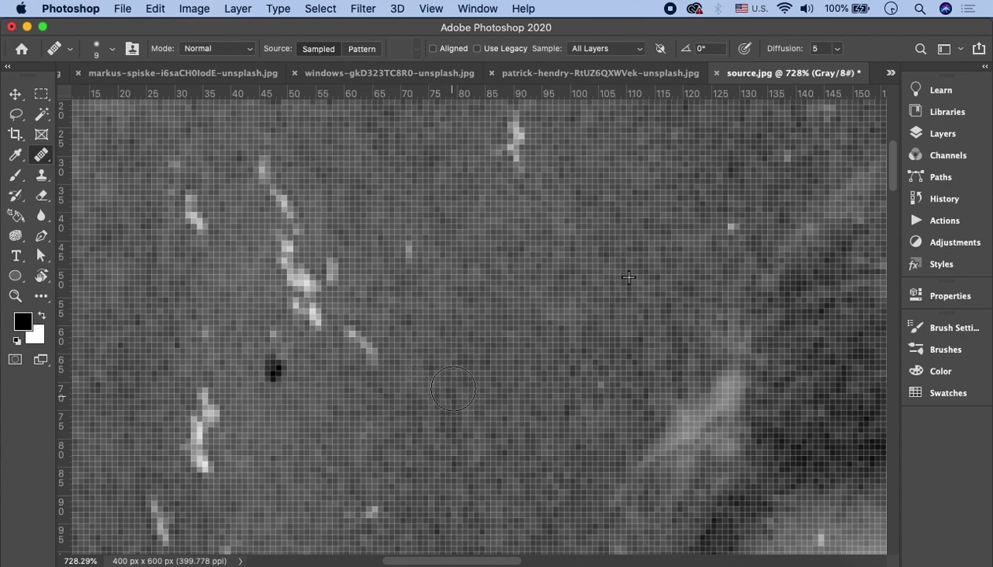
mouse_move(427, 365)
mouse_down()
mouse_move(455, 380)
mouse_move(444, 380)
mouse_move(466, 371)
mouse_move(450, 375)
mouse_move(418, 356)
mouse_move(437, 346)
mouse_move(429, 344)
mouse_move(400, 358)
mouse_move(346, 337)
mouse_move(330, 350)
mouse_move(354, 352)
mouse_move(338, 346)
mouse_move(330, 325)
mouse_move(315, 323)
mouse_move(304, 287)
mouse_move(293, 295)
mouse_move(327, 302)
mouse_move(319, 295)
mouse_move(353, 275)
mouse_move(354, 256)
mouse_move(322, 228)
mouse_move(331, 279)
mouse_move(336, 236)
mouse_move(325, 228)
mouse_move(321, 286)
mouse_move(332, 293)
mouse_move(328, 261)
mouse_move(347, 242)
mouse_move(409, 248)
mouse_move(369, 241)
mouse_move(298, 254)
mouse_move(276, 272)
mouse_move(296, 206)
mouse_move(268, 177)
mouse_move(236, 169)
mouse_move(185, 189)
mouse_move(271, 332)
mouse_move(274, 366)
mouse_move(285, 372)
mouse_move(295, 315)
mouse_move(356, 260)
mouse_move(359, 331)
mouse_move(372, 321)
mouse_move(334, 278)
mouse_move(344, 284)
mouse_up()
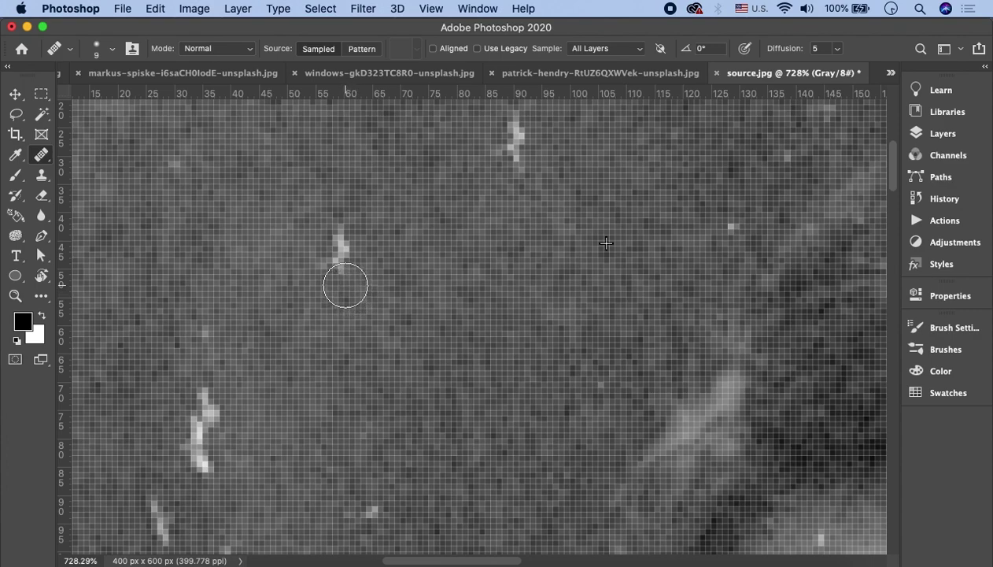
Heal the leftover bright streak fragment and a bright speck in the upper background.
mouse_move(344, 285)
mouse_down()
mouse_move(345, 230)
mouse_move(336, 283)
mouse_up()
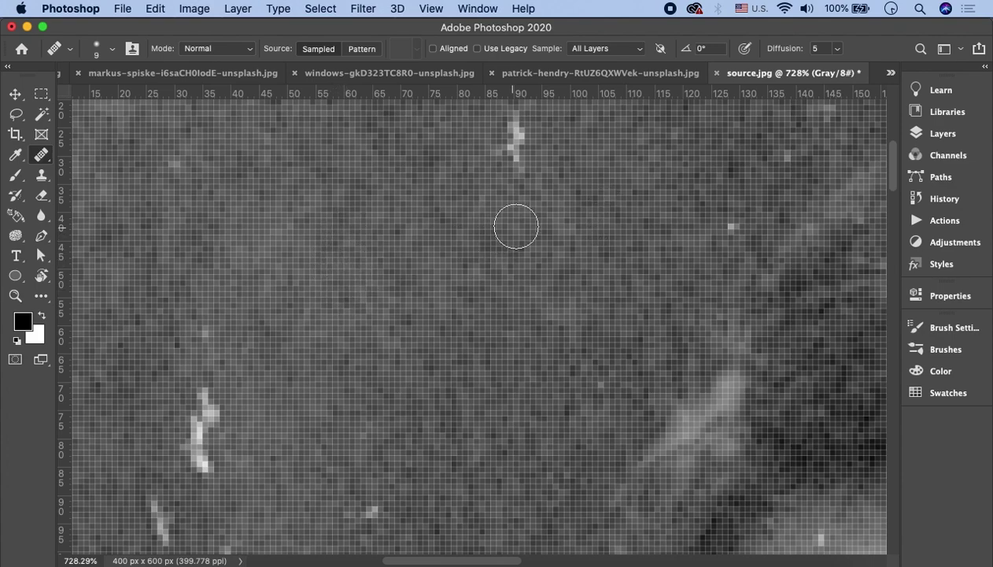
scroll(548, 233, up, 3)
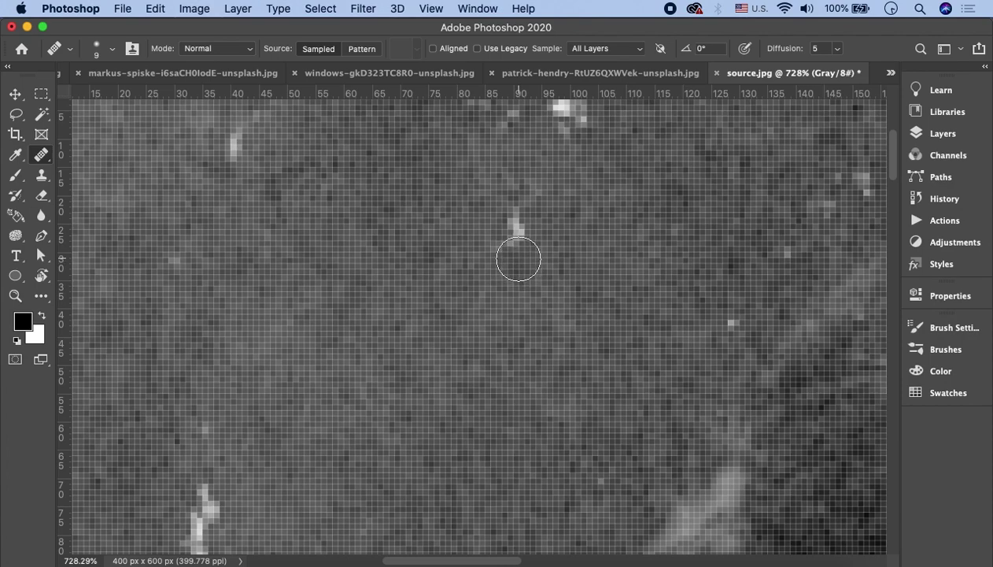
mouse_move(518, 258)
mouse_down()
mouse_move(494, 243)
mouse_move(470, 289)
mouse_move(487, 350)
mouse_move(472, 370)
mouse_move(502, 375)
mouse_move(537, 483)
mouse_move(605, 490)
mouse_move(651, 416)
mouse_move(733, 331)
mouse_move(833, 195)
mouse_move(860, 177)
mouse_move(856, 205)
mouse_move(742, 305)
mouse_move(687, 313)
mouse_move(636, 219)
mouse_move(668, 242)
mouse_move(572, 140)
mouse_move(576, 115)
mouse_move(554, 113)
mouse_move(512, 153)
mouse_move(514, 211)
mouse_move(250, 155)
mouse_move(258, 122)
mouse_move(191, 268)
mouse_move(261, 239)
mouse_move(201, 408)
mouse_move(210, 374)
mouse_up()
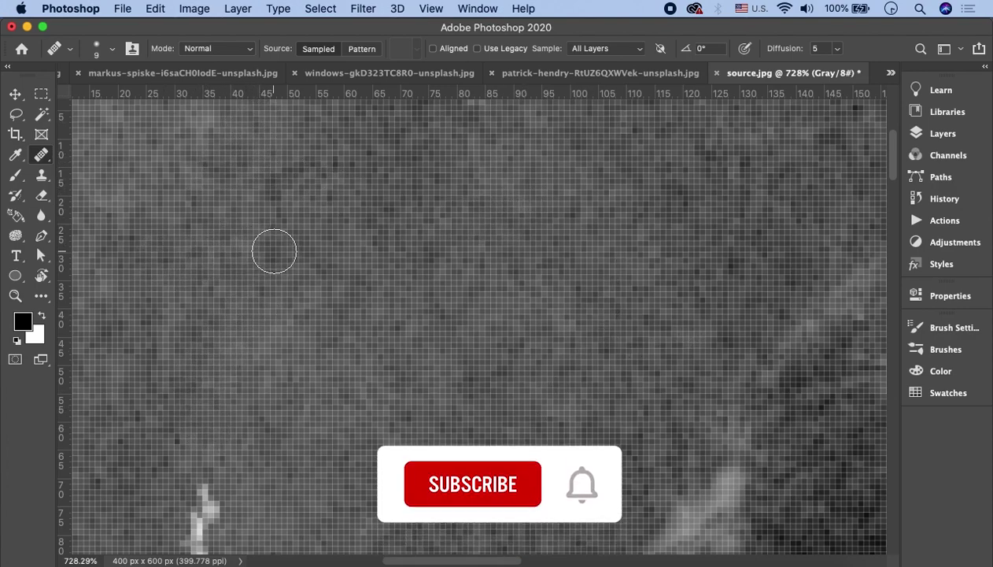
scroll(274, 251, down, 5)
scroll(403, 244, left, 4)
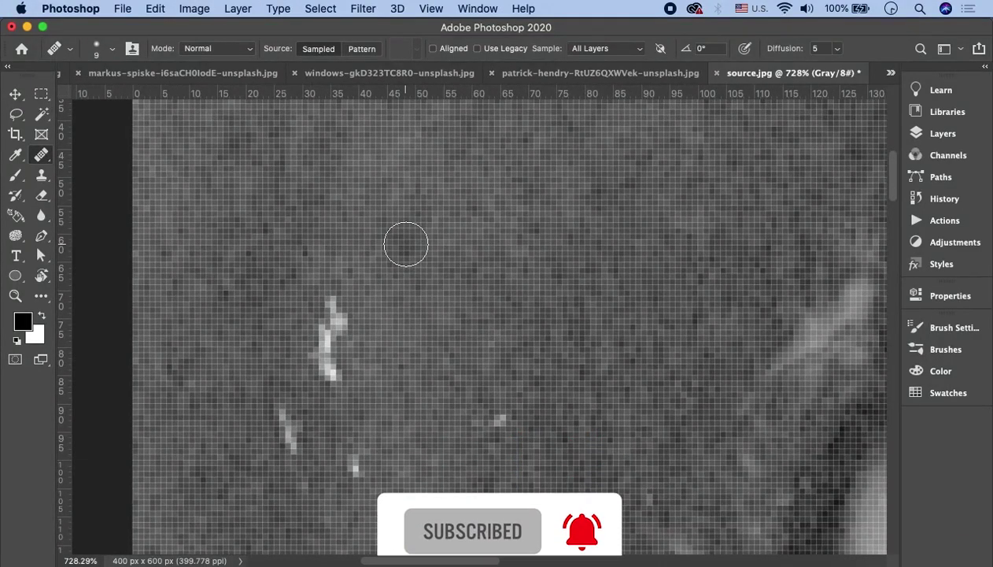
Heal the bright speck, the lower diagonal streak and two small specks, resampling before each.
alt+click(365, 259)
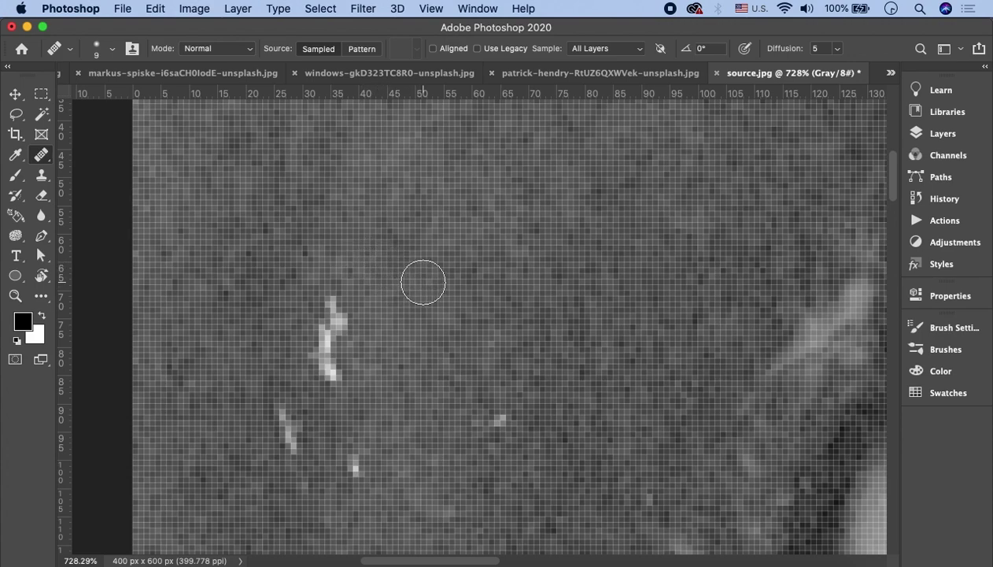
drag(337, 299, 329, 318)
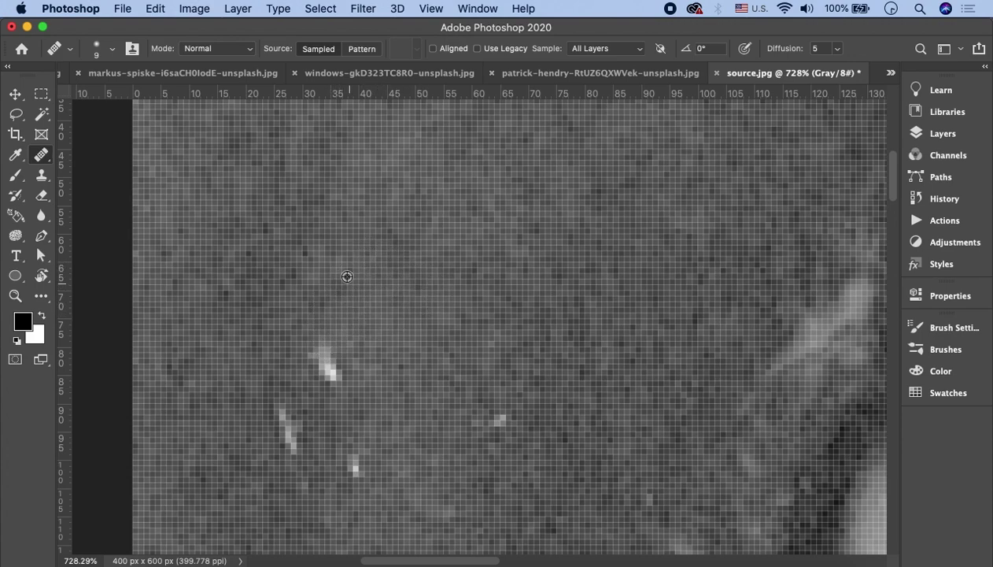
alt+click(292, 297)
drag(321, 372, 326, 344)
alt+click(271, 351)
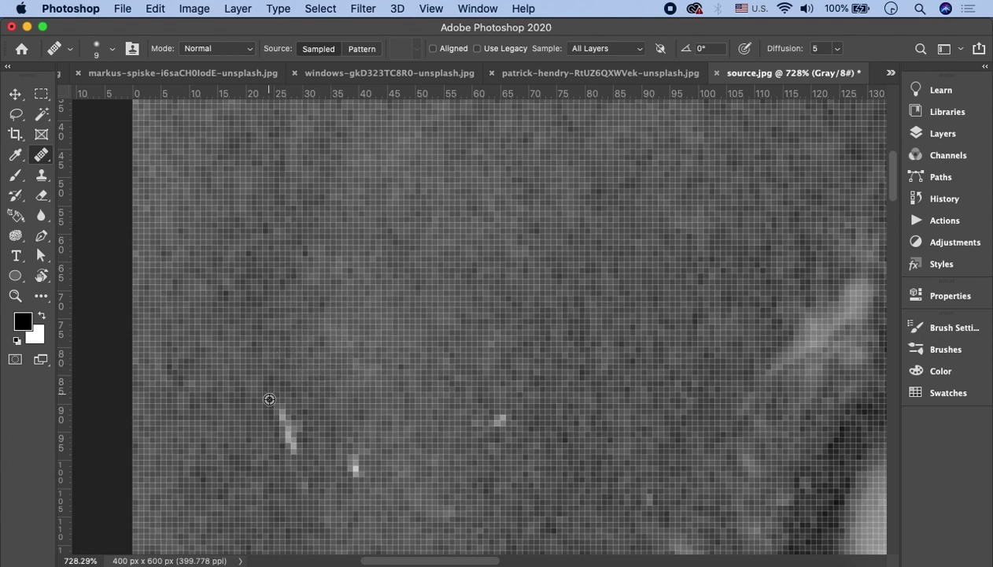
drag(268, 401, 281, 442)
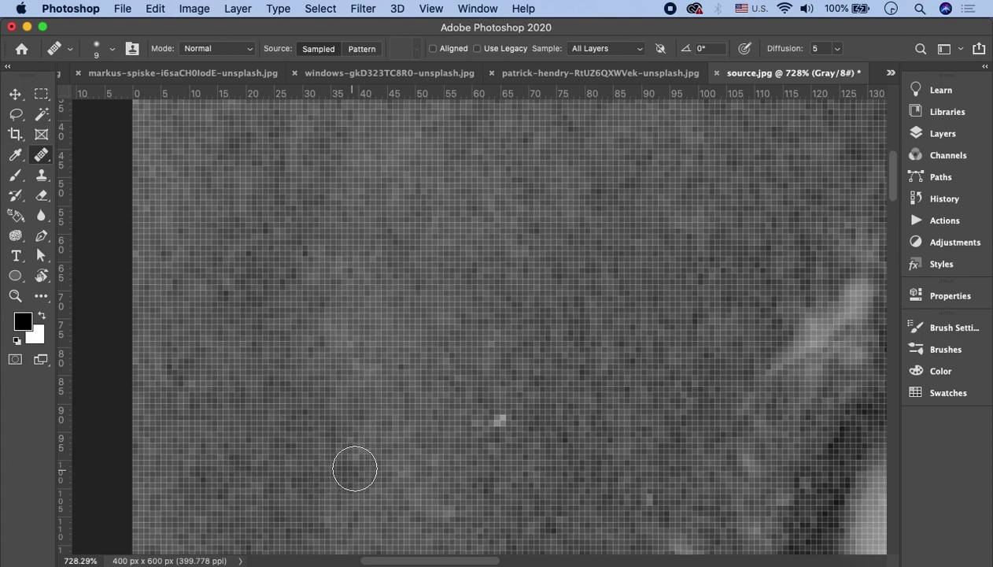
alt+click(277, 450)
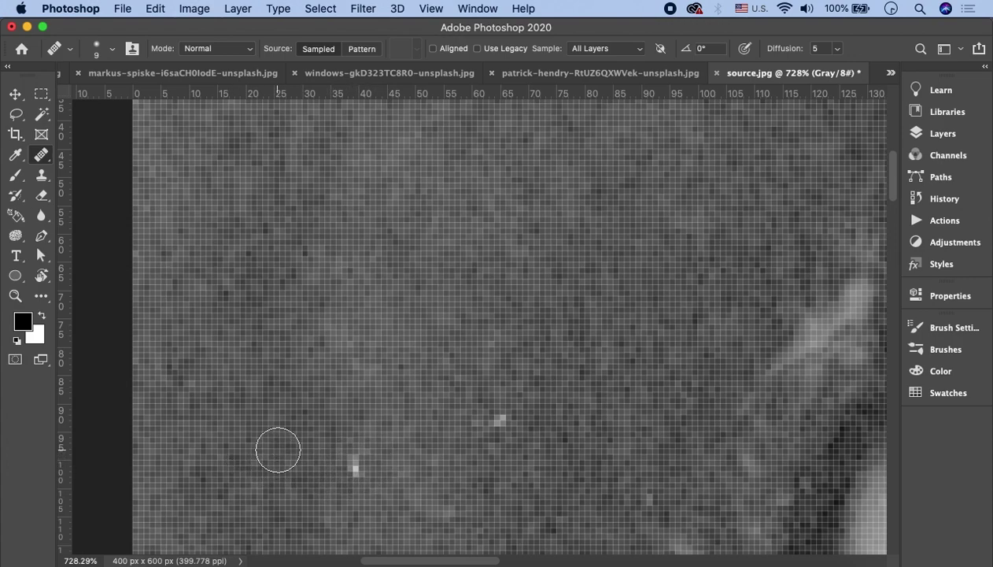
click(355, 469)
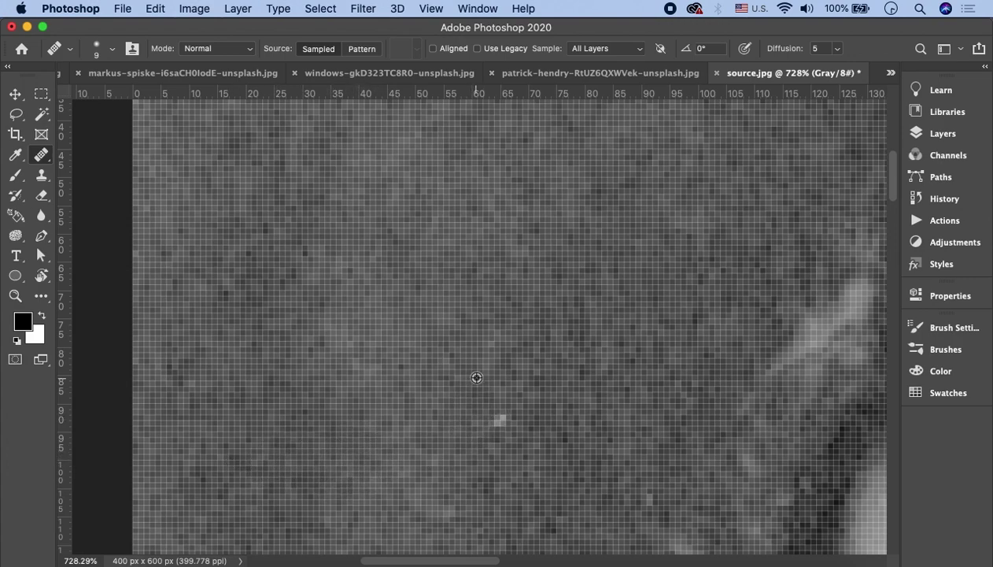
alt+click(450, 392)
click(498, 419)
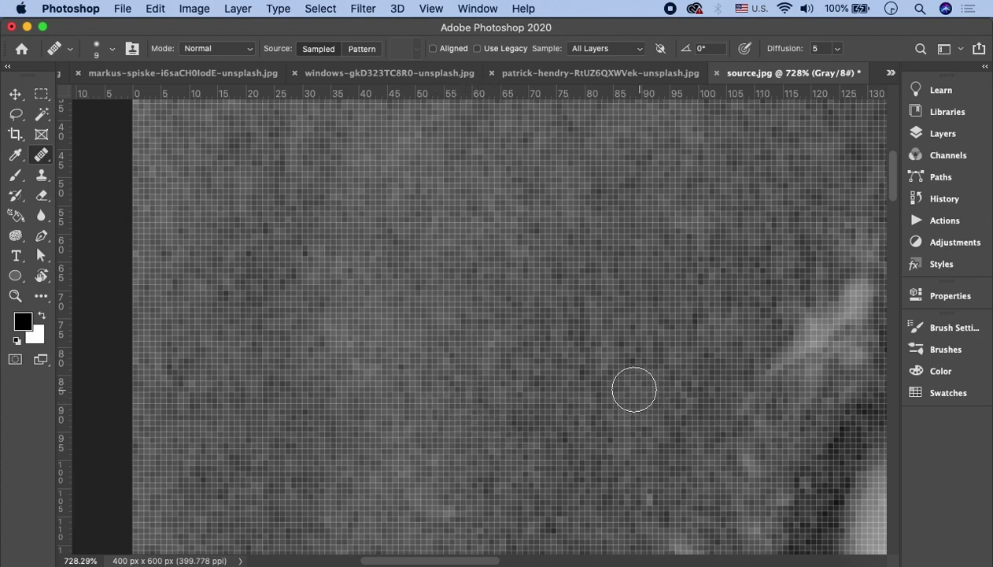
Heal the bright speck at the top edge, then zoom out to about 178%.
scroll(551, 352, down, 3)
scroll(551, 353, down, 2)
scroll(552, 352, up, 3)
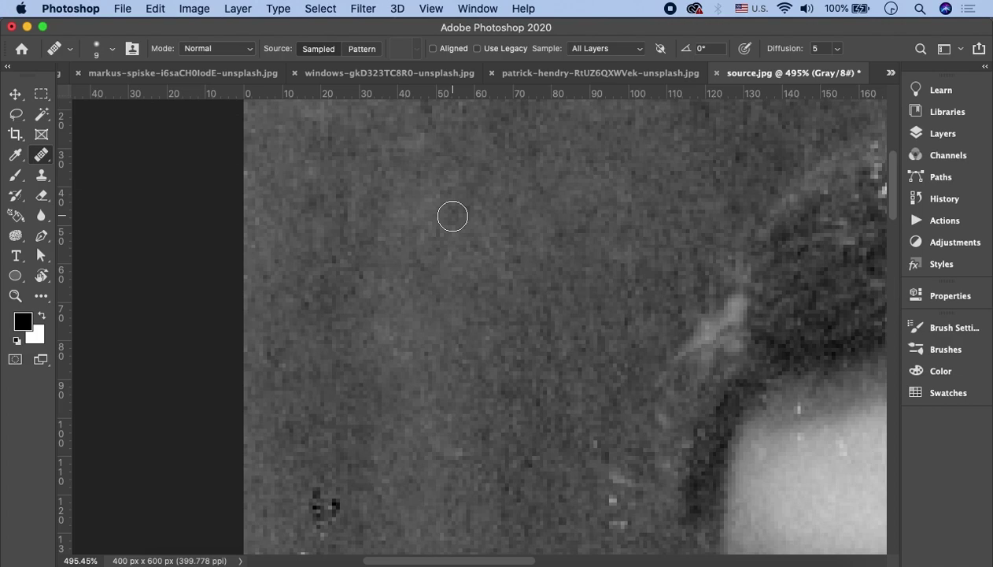
scroll(453, 217, up, 3)
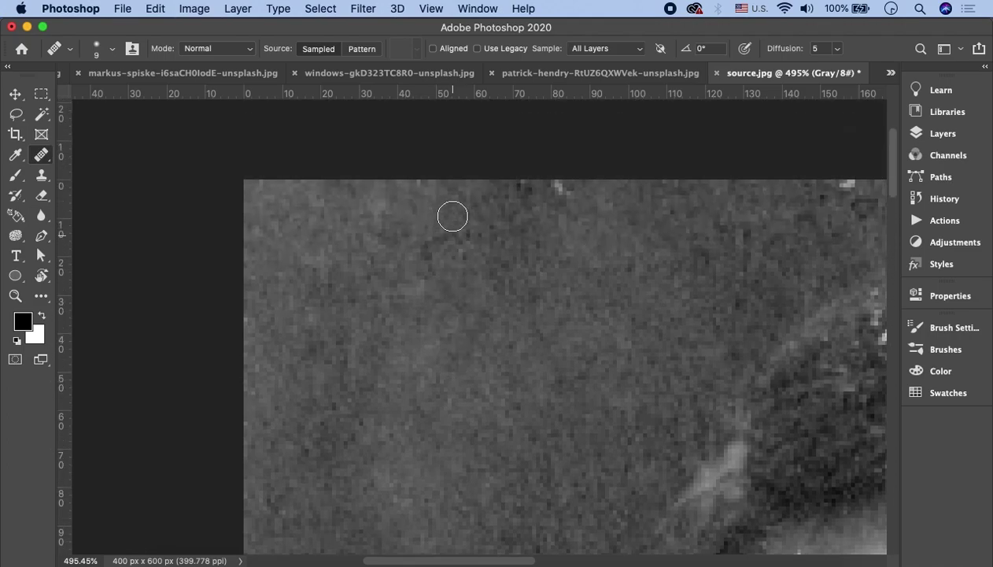
scroll(603, 137, up, 5)
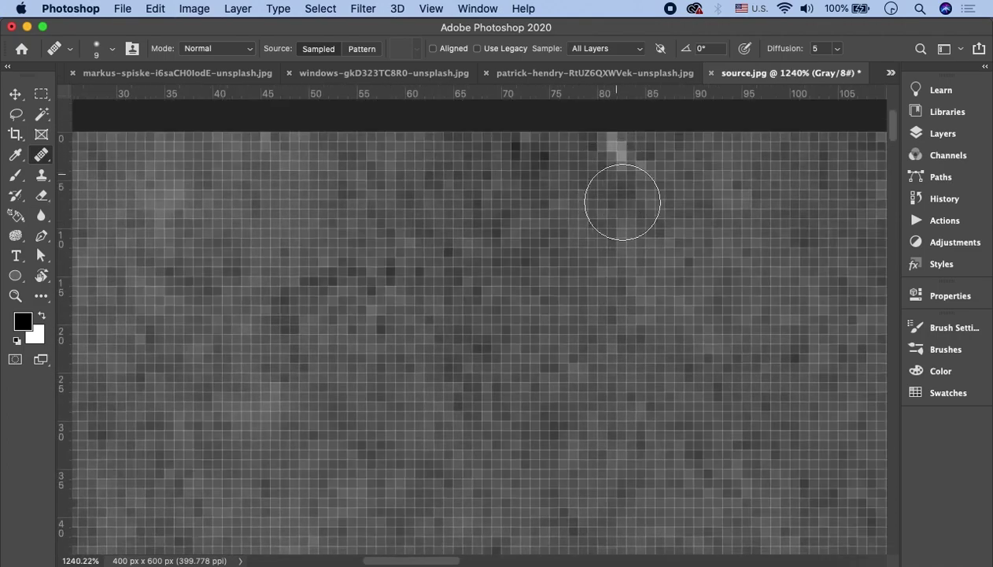
scroll(623, 202, up, 1)
alt+click(780, 259)
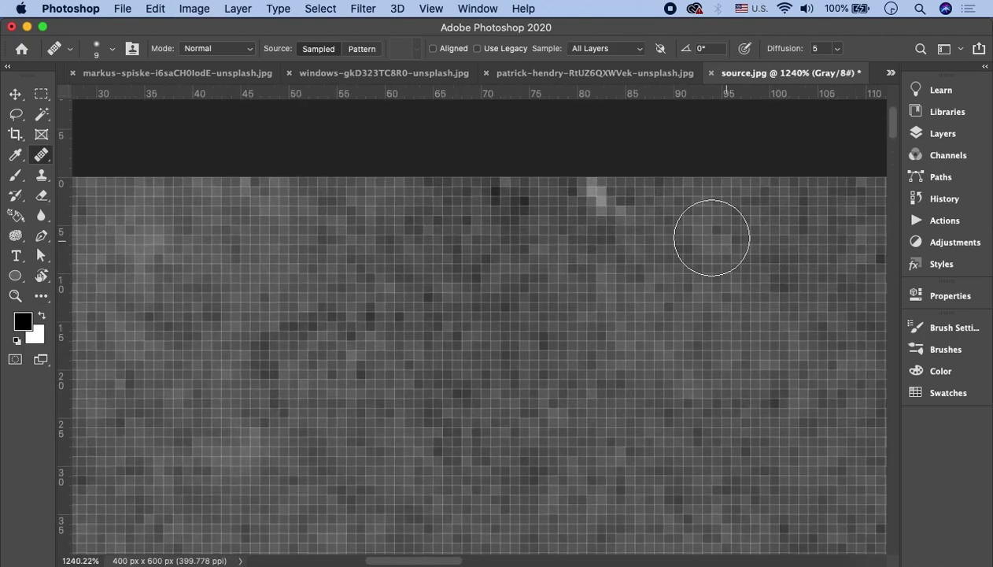
drag(669, 227, 539, 216)
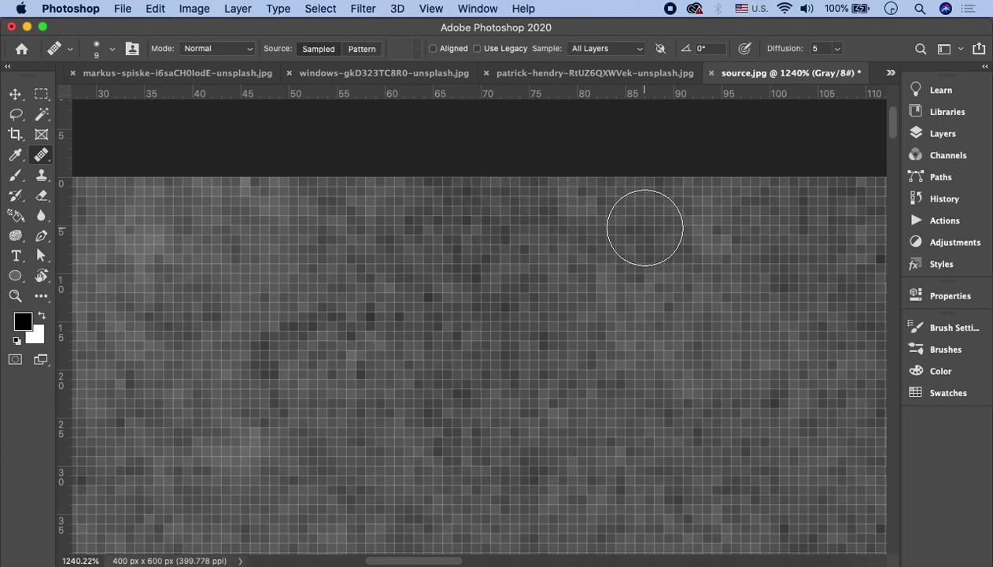
scroll(643, 228, down, 3)
scroll(645, 228, down, 3)
Switch to the Healing Brush Tool and show the Layers panel listing only Background.
scroll(644, 228, down, 5)
scroll(645, 229, right, 2)
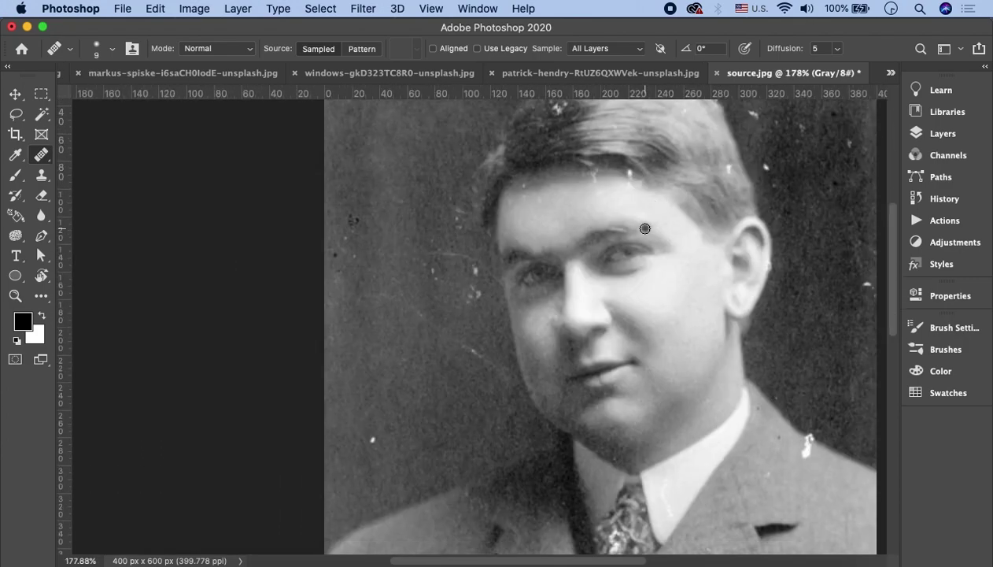
scroll(645, 228, up, 3)
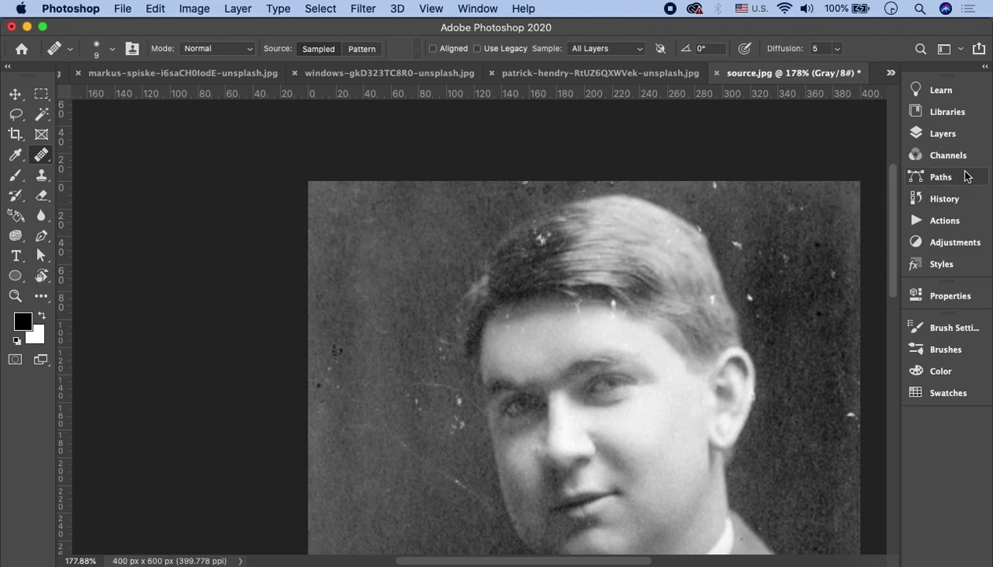
right_click(40, 155)
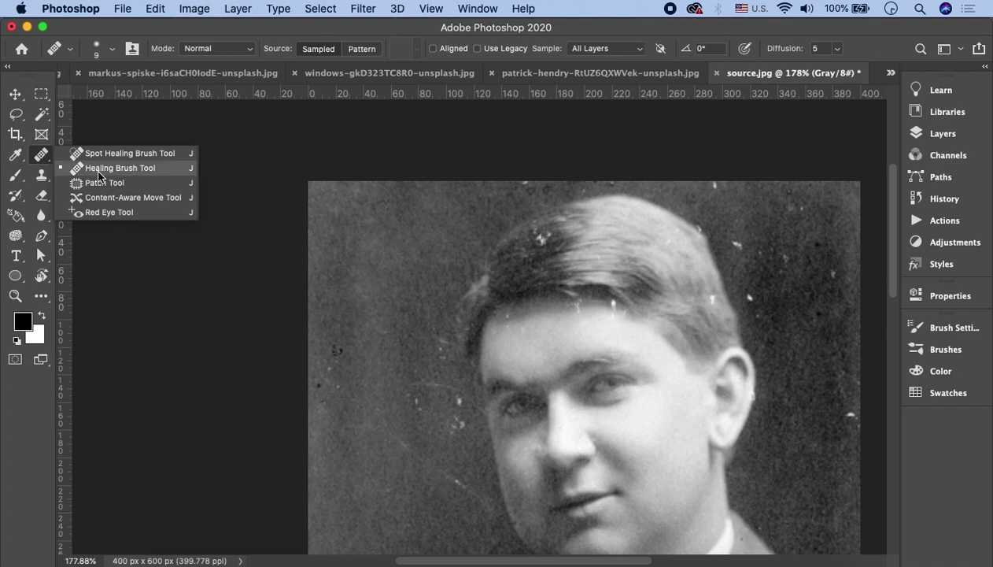
click(40, 155)
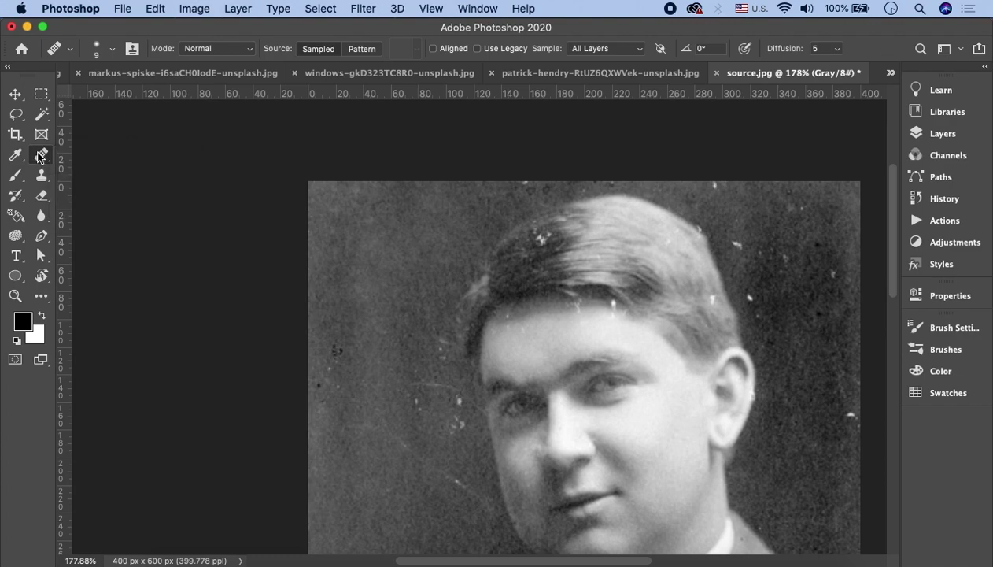
click(960, 138)
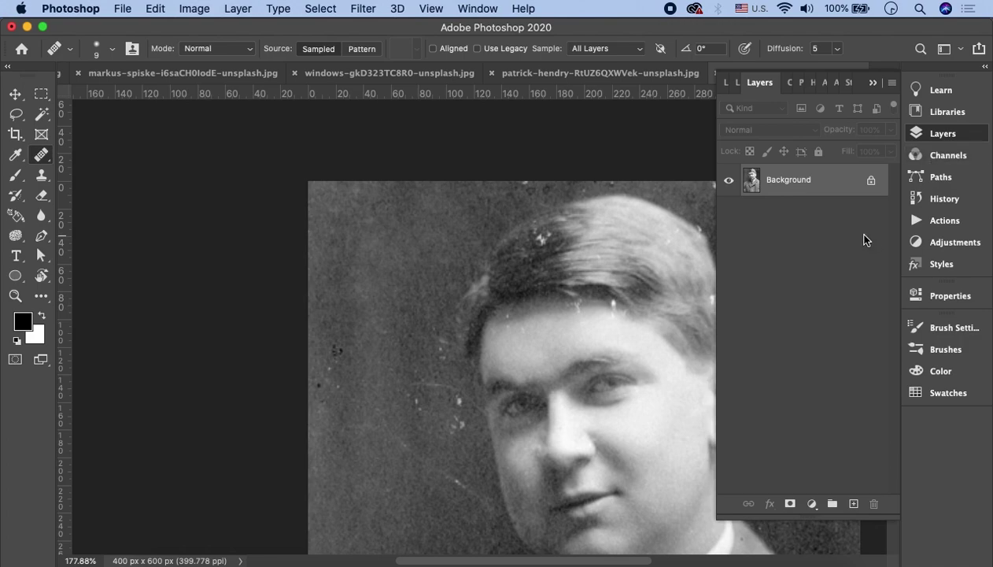
Add an empty Layer 1 above Background and zoom into the background beside the face.
click(853, 503)
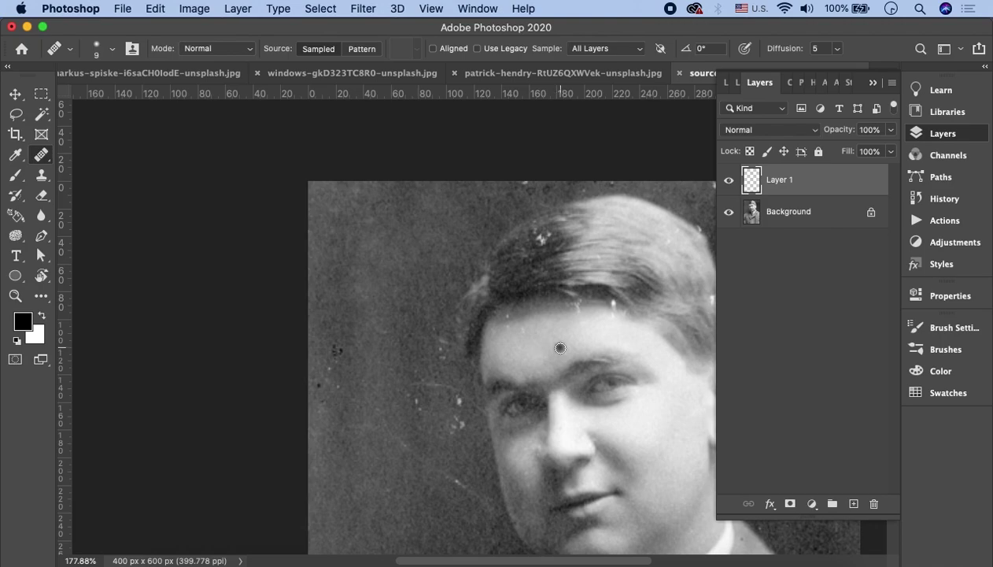
scroll(550, 217, up, 5)
scroll(551, 217, left, 3)
scroll(551, 217, up, 2)
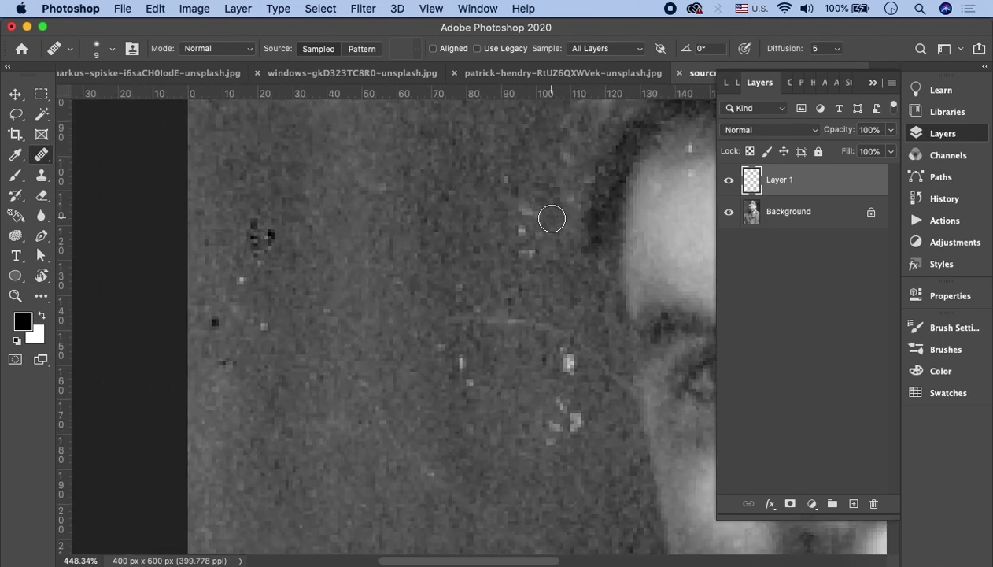
scroll(227, 167, up, 3)
scroll(355, 217, left, 2)
scroll(461, 239, left, 1)
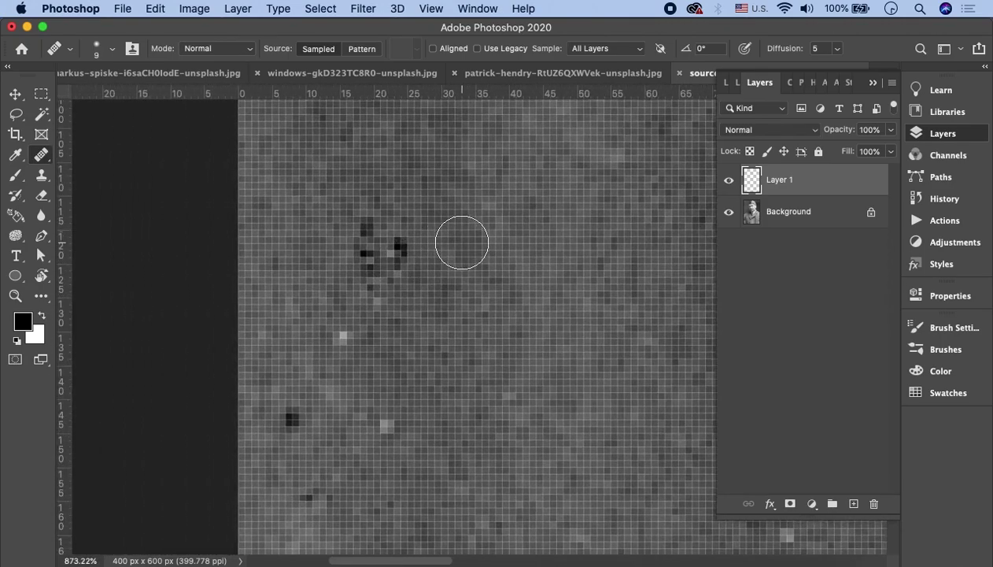
Sample clean background and heal the dark speck cluster and nearby light and dark specks.
alt+click(520, 205)
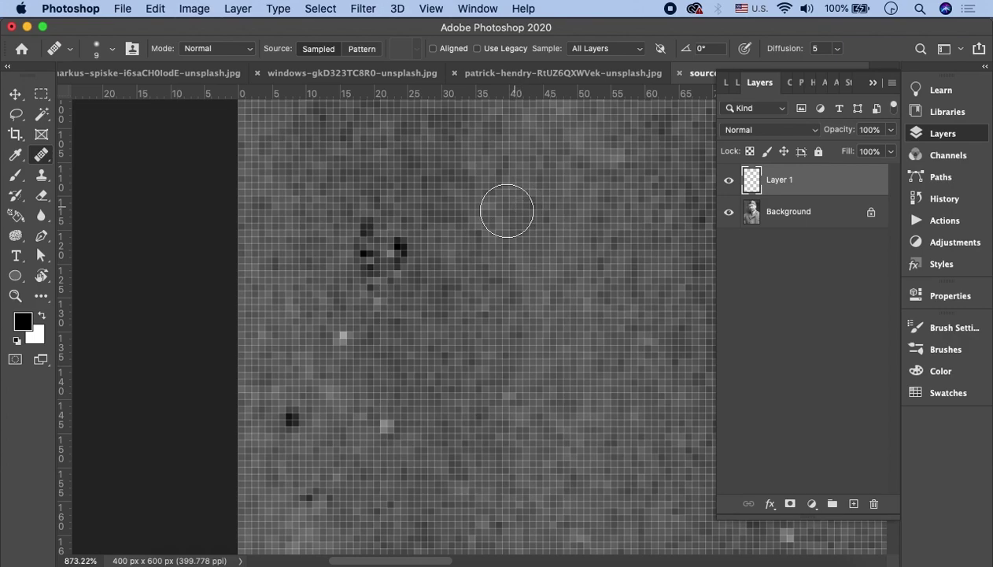
mouse_move(366, 230)
mouse_down()
mouse_move(377, 250)
mouse_move(408, 248)
mouse_up()
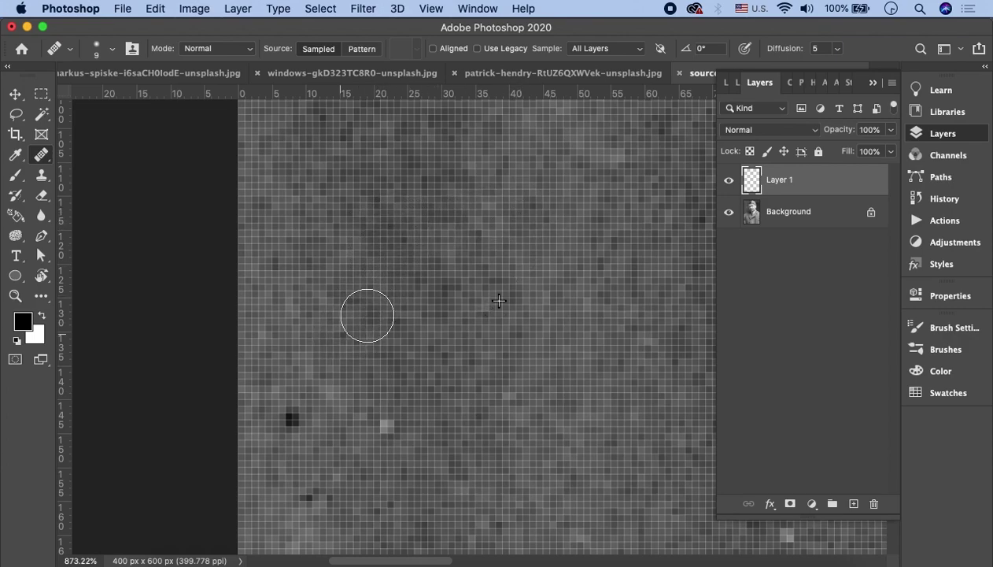
scroll(511, 224, down, 5)
scroll(511, 224, left, 1)
alt+click(575, 264)
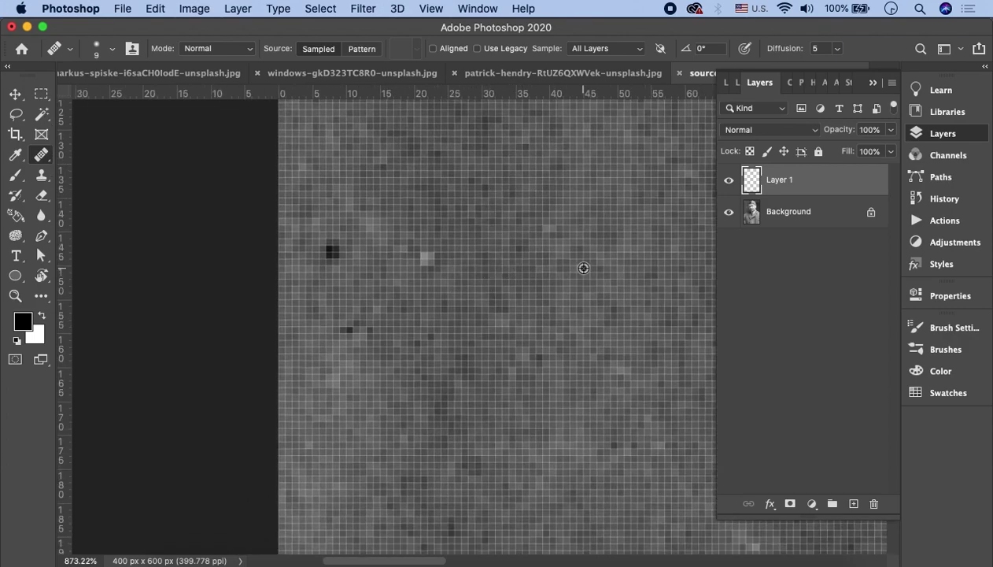
drag(445, 261, 404, 237)
drag(320, 233, 341, 255)
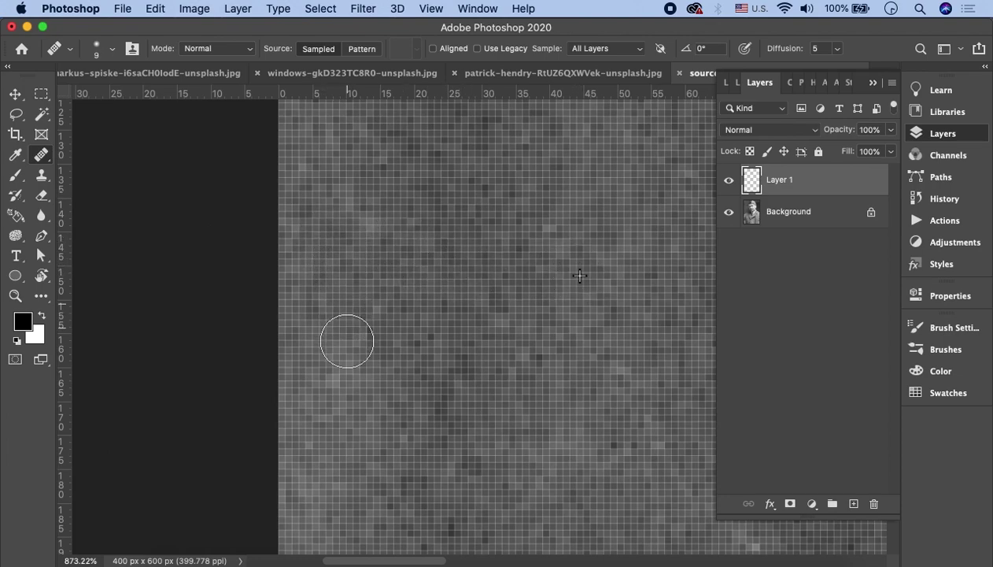
Resample clean background and heal the light specks left of and below the face.
scroll(448, 265, down, 3)
scroll(448, 264, down, 2)
scroll(472, 307, right, 3)
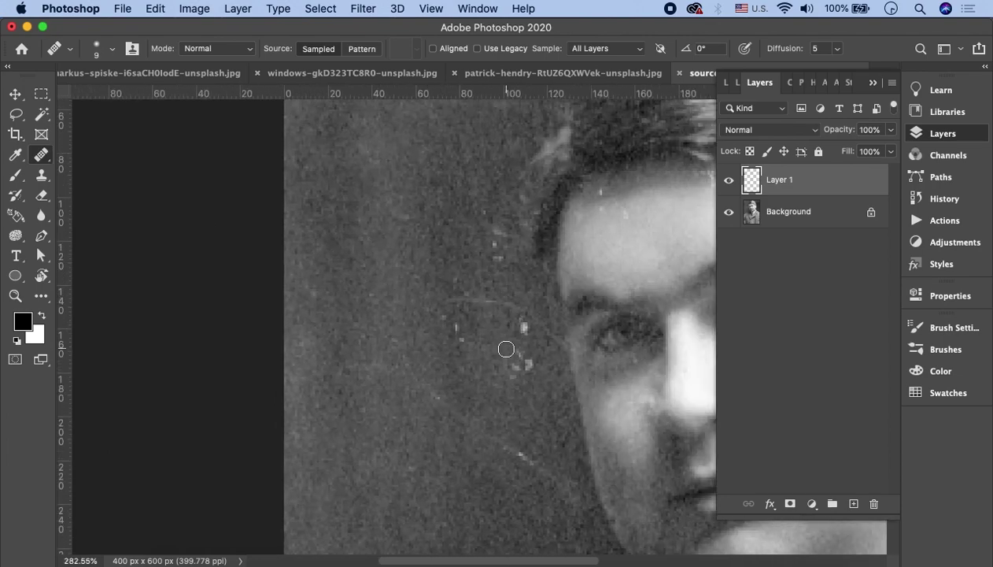
scroll(318, 316, up, 3)
alt+click(278, 313)
drag(400, 310, 559, 301)
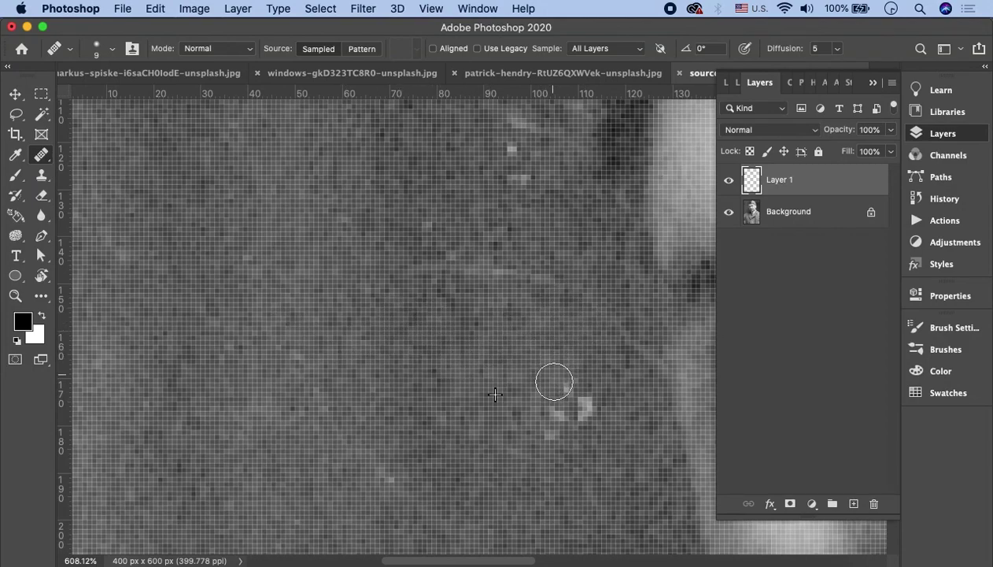
mouse_move(559, 398)
mouse_down()
mouse_move(601, 408)
mouse_move(550, 437)
mouse_move(577, 432)
mouse_up()
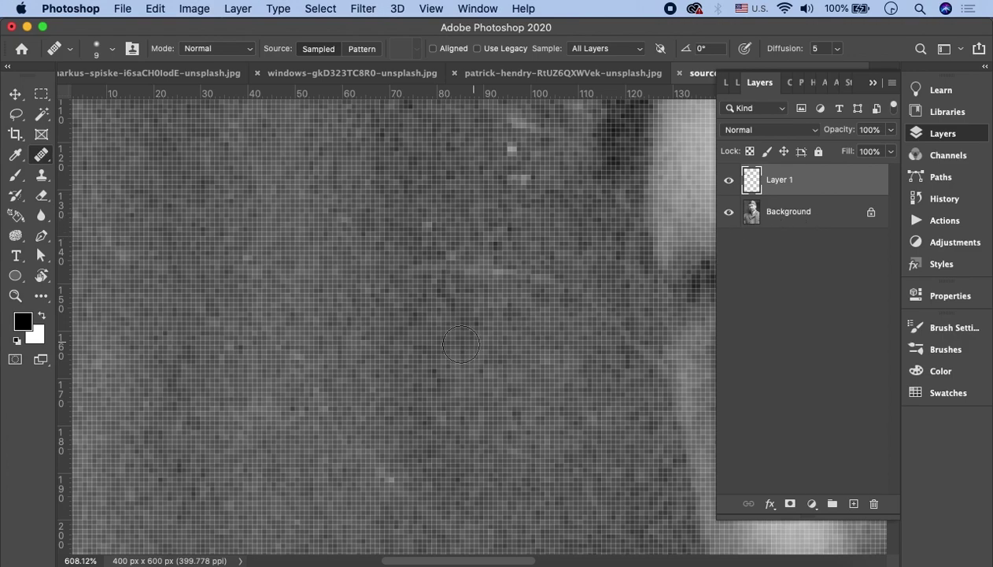
Hide Background, zoom out, and erase the right-hand healing strokes from Layer 1.
click(729, 213)
scroll(673, 364, down, 3)
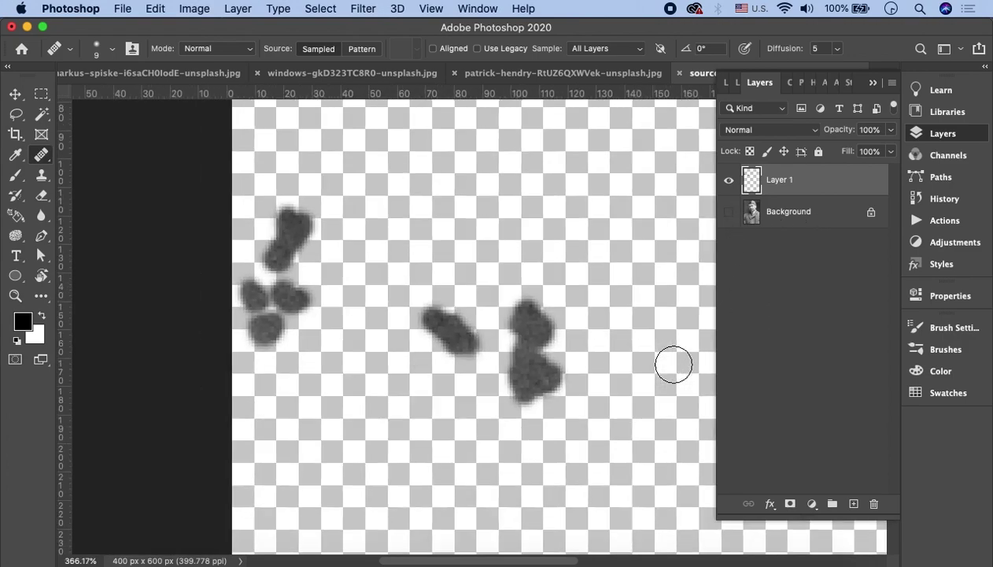
scroll(673, 365, down, 2)
scroll(673, 364, down, 2)
scroll(673, 364, down, 2)
scroll(673, 364, down, 1)
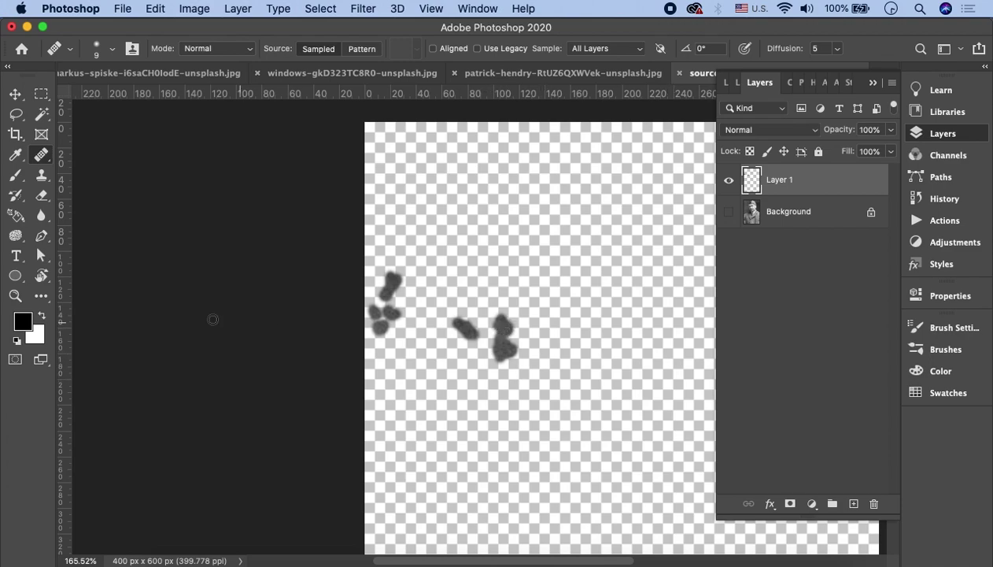
click(42, 195)
drag(548, 344, 483, 328)
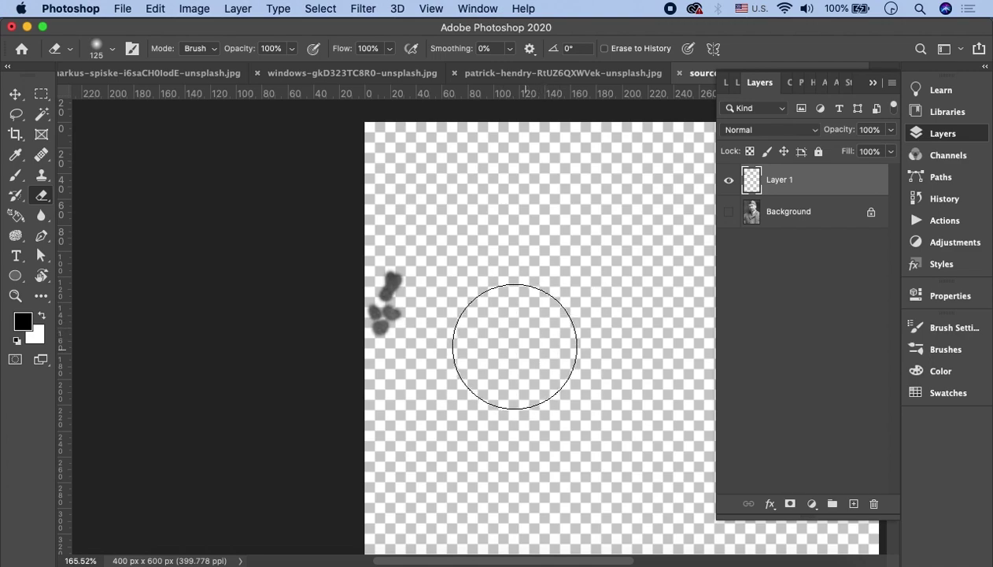
Make the Background layer visible again and reselect the Healing Brush Tool.
click(729, 212)
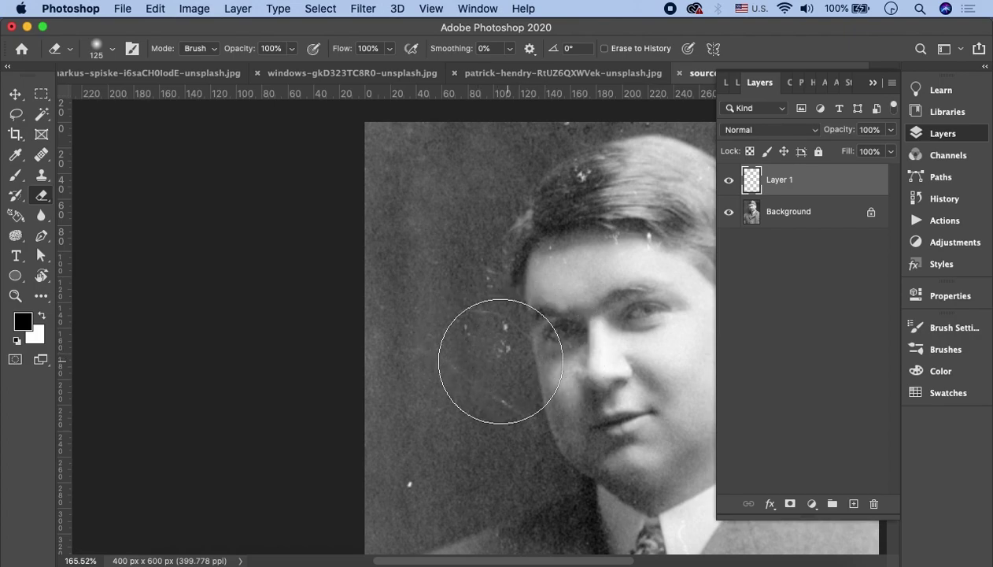
click(41, 155)
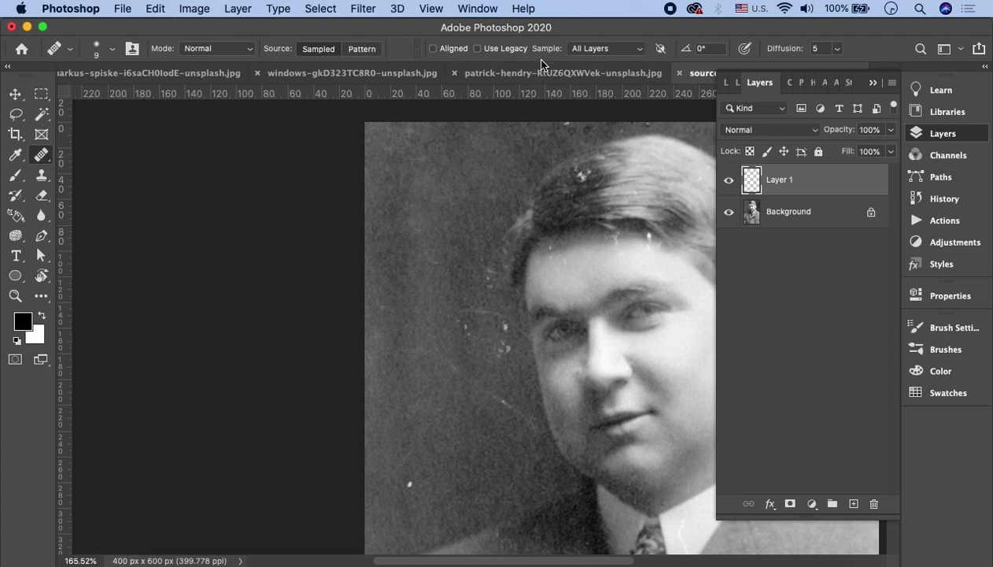
Set Healing Brush sampling to Current Layer, paint a test stroke on Layer 1, and hide Background.
click(587, 50)
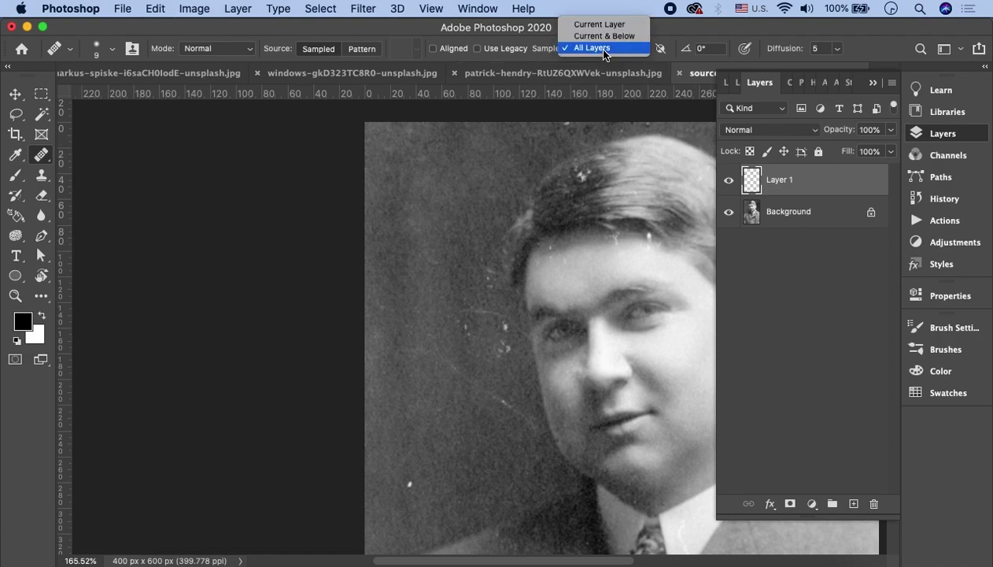
click(596, 47)
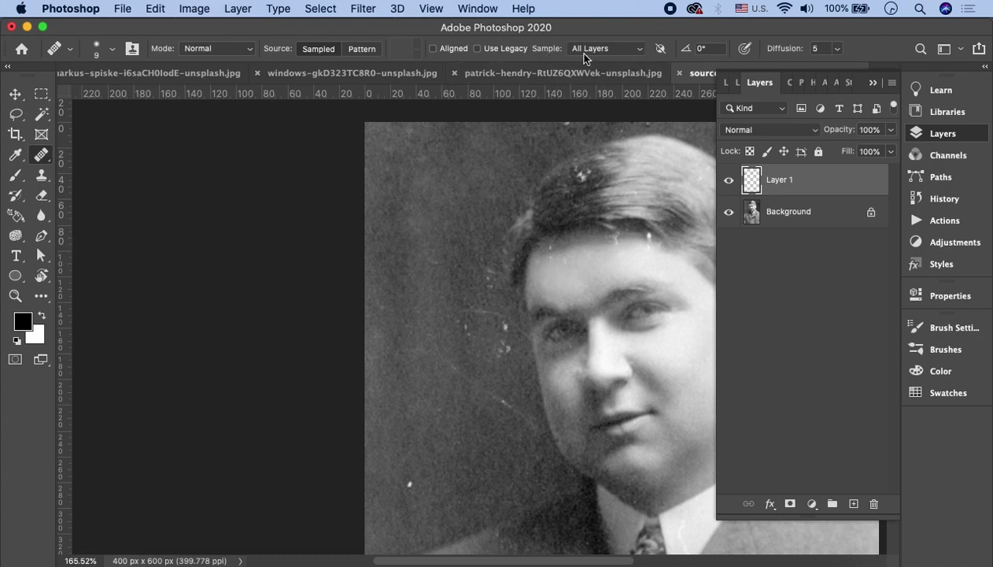
click(625, 52)
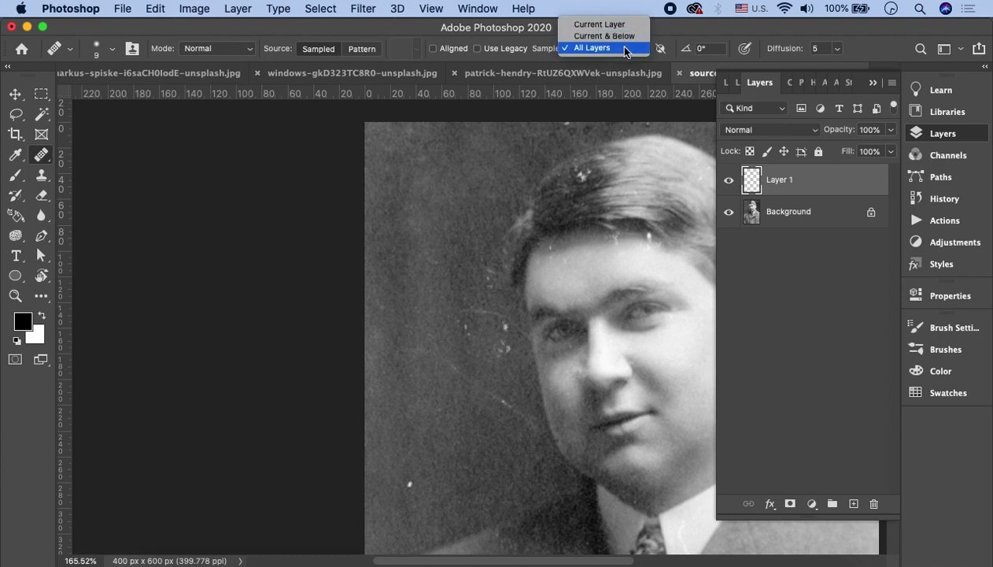
click(595, 26)
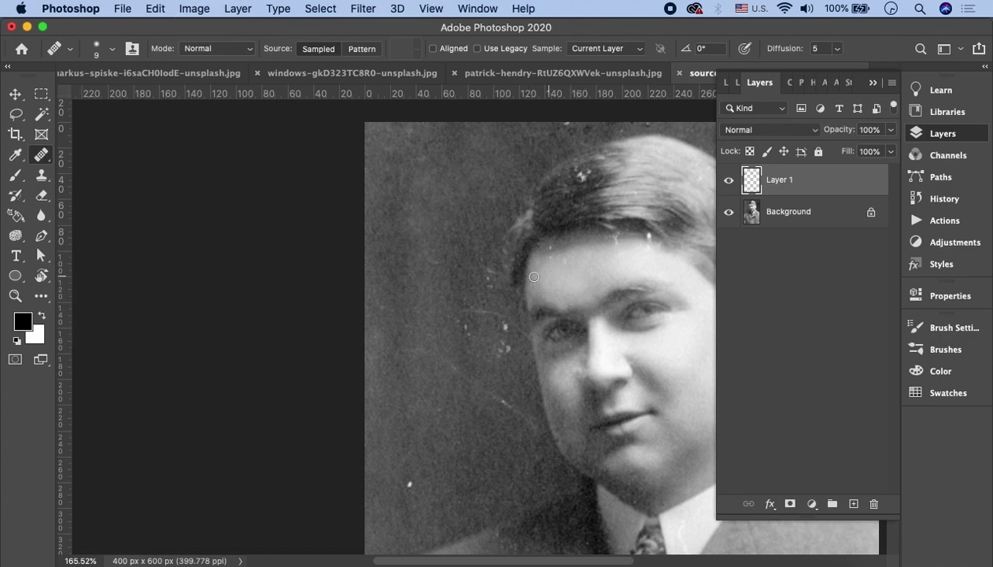
mouse_move(489, 328)
mouse_down()
mouse_move(523, 322)
mouse_move(470, 347)
mouse_move(516, 320)
mouse_up()
click(729, 211)
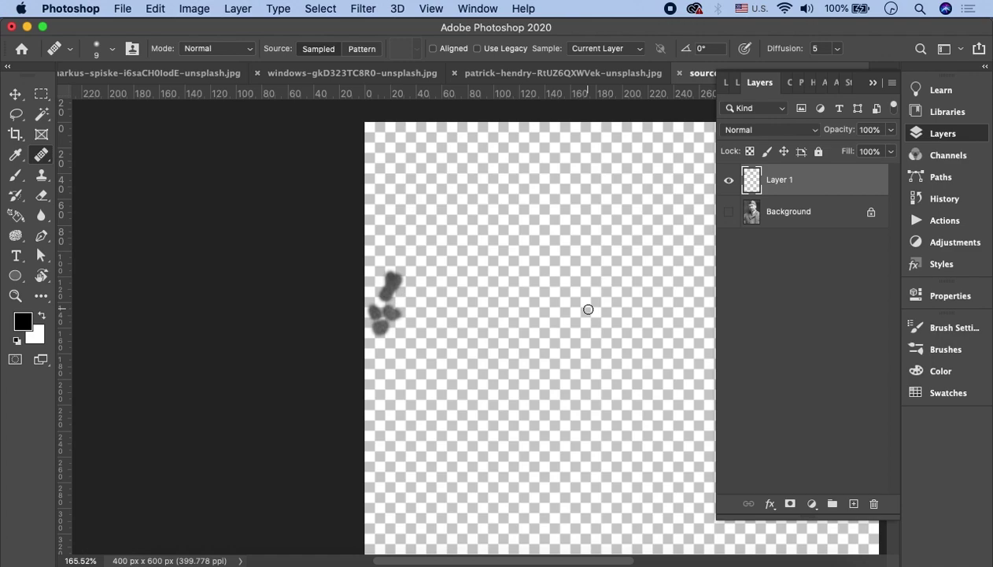
Show the Background portrait again, set healing to sample All Layers, and set a source beside the face.
click(728, 212)
click(605, 48)
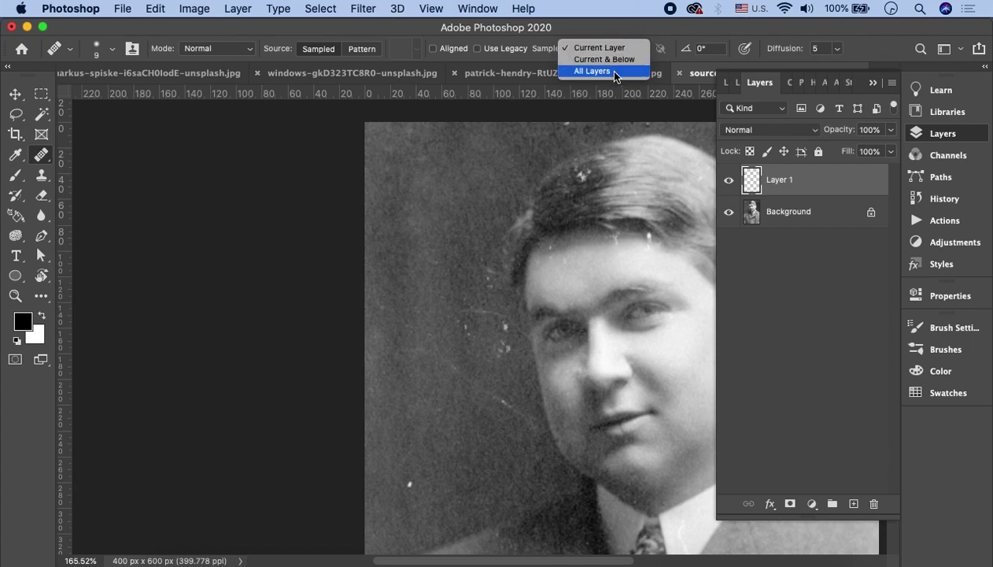
click(616, 71)
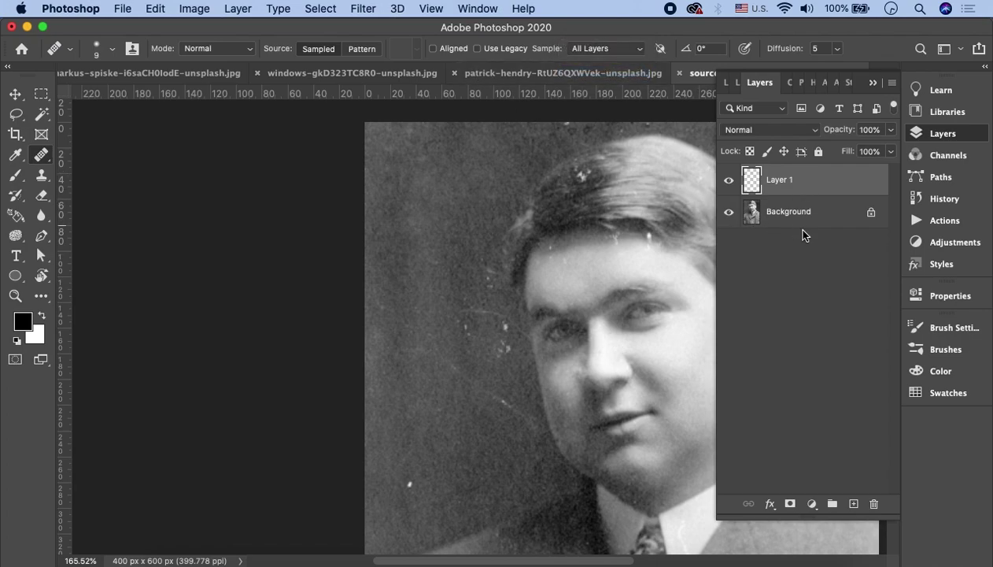
alt+click(505, 350)
Switch to the Spot Healing Brush, zoom in, and set the brush size to about 10.
right_click(41, 155)
click(88, 153)
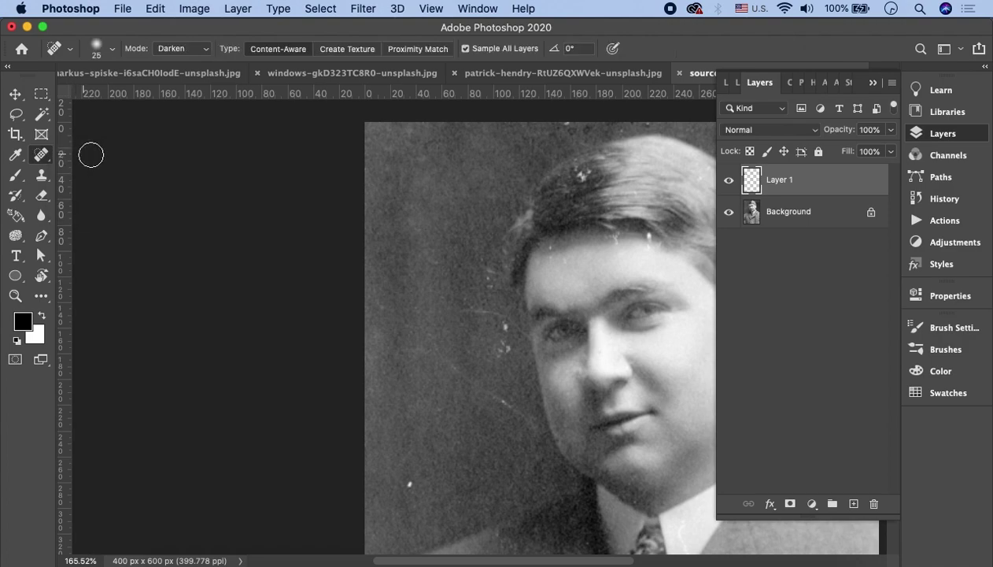
click(871, 82)
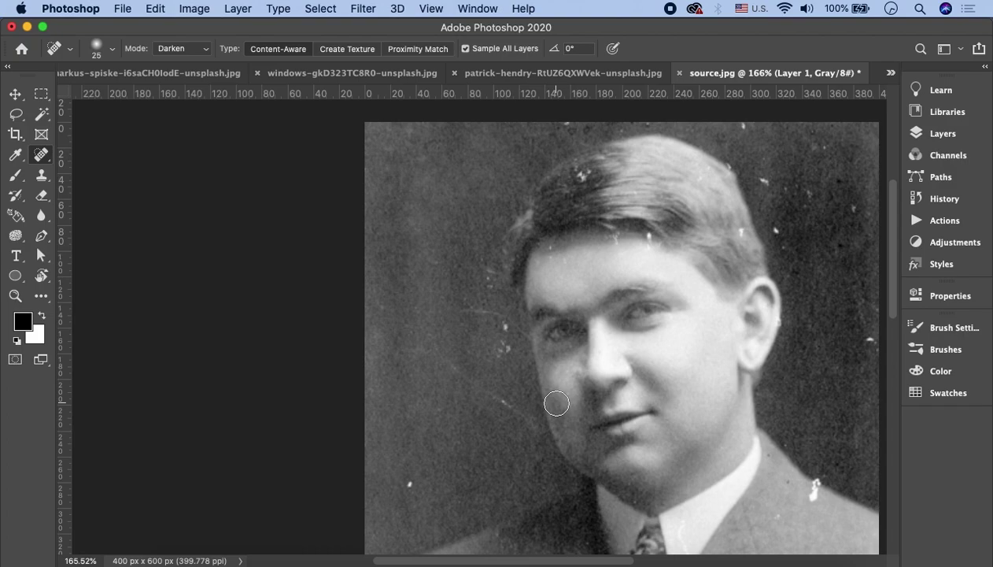
scroll(503, 330, up, 5)
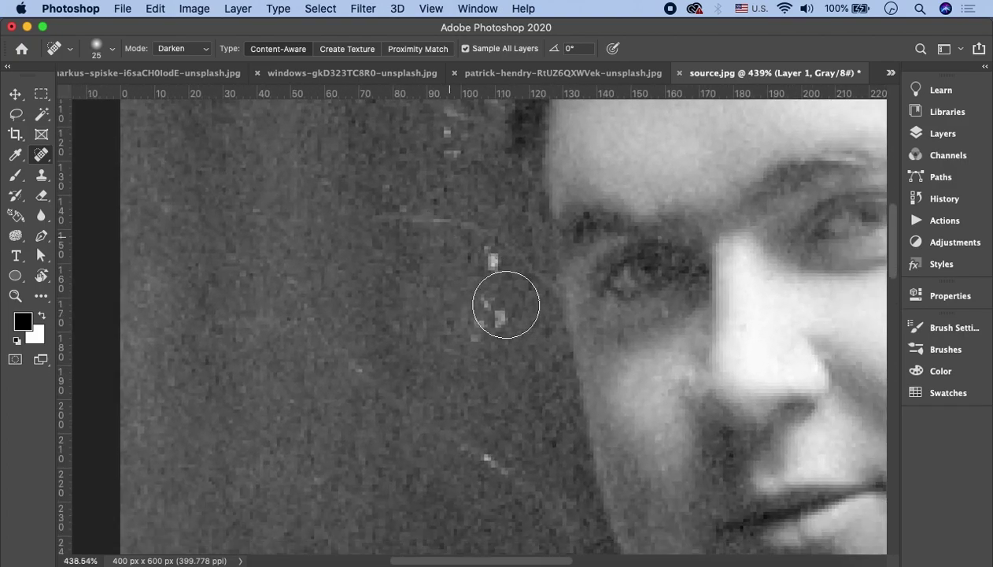
scroll(442, 292, up, 1)
key(bracketleft)
key(bracketleft)
key(bracketleft)
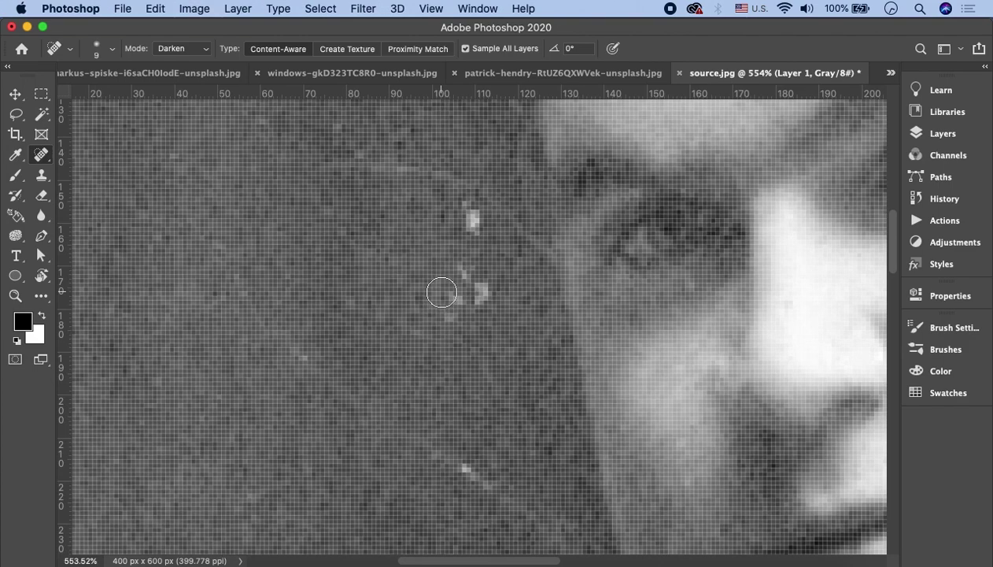
key(bracketright)
Heal the white specks and the faint scratch in the background beside the face.
drag(466, 281, 451, 317)
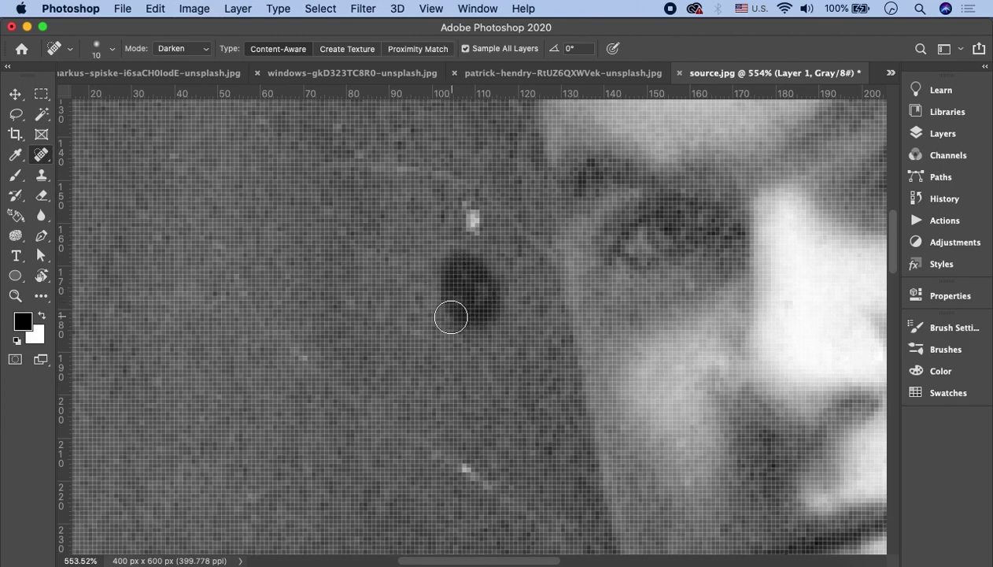
click(472, 219)
drag(431, 309, 387, 281)
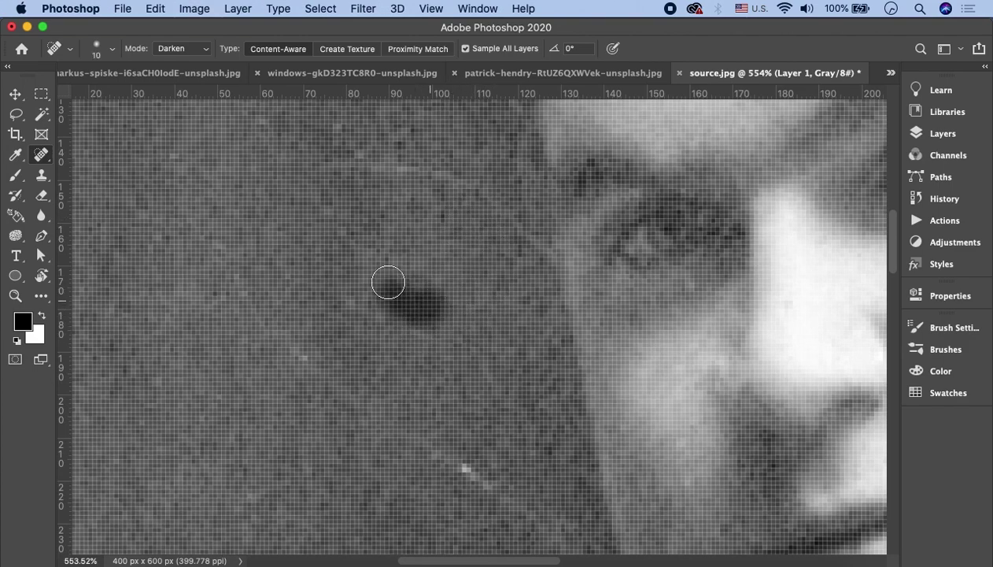
mouse_move(266, 335)
mouse_down()
mouse_move(492, 480)
mouse_move(312, 371)
mouse_move(205, 228)
mouse_up()
mouse_move(306, 159)
mouse_down()
mouse_move(428, 164)
mouse_move(542, 235)
mouse_up()
mouse_move(492, 185)
mouse_down()
mouse_move(535, 274)
mouse_move(541, 310)
mouse_up()
drag(519, 202, 543, 275)
mouse_move(187, 275)
mouse_down()
mouse_move(192, 321)
mouse_move(230, 312)
mouse_up()
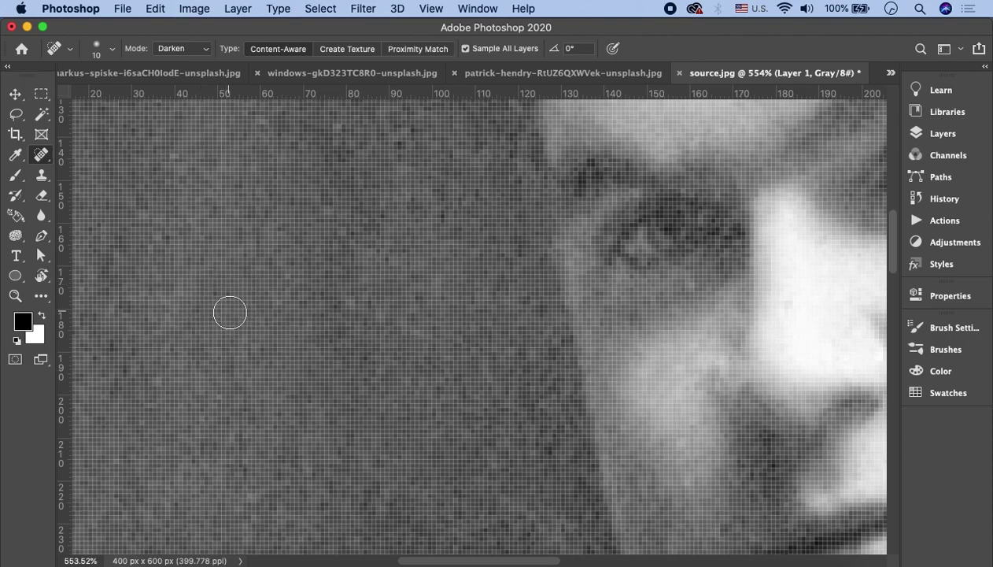
scroll(248, 365, down, 10)
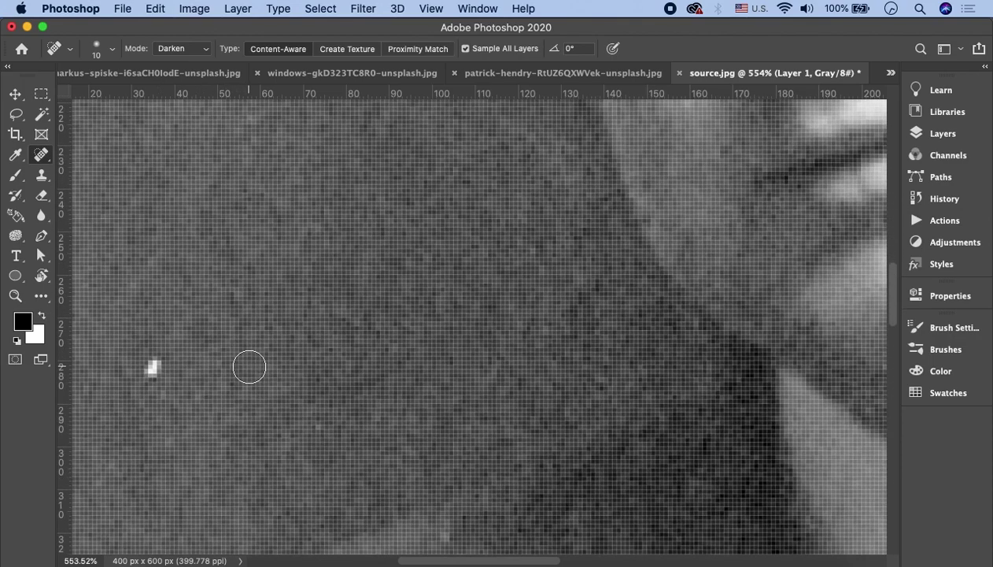
scroll(249, 367, left, 5)
scroll(249, 366, down, 3)
click(238, 315)
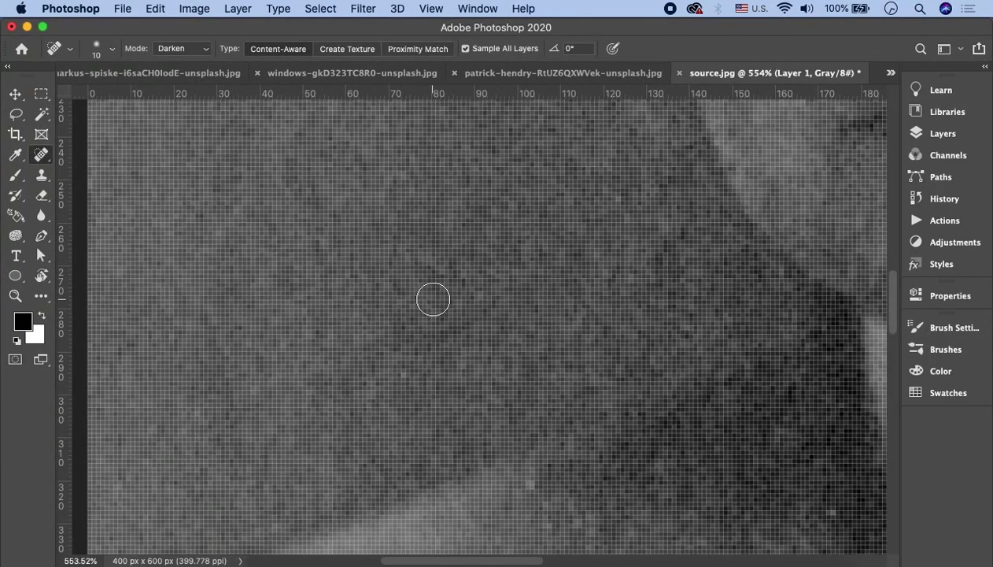
Heal the first dark speck on the clothing below the face.
scroll(432, 299, down, 8)
drag(621, 339, 653, 336)
scroll(511, 293, right, 4)
scroll(511, 293, down, 1)
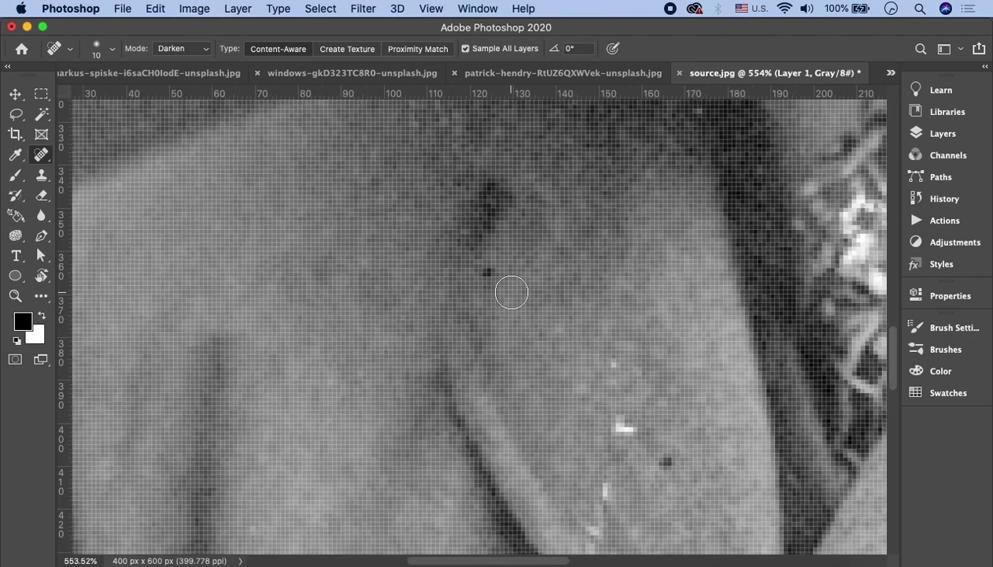
mouse_move(493, 273)
mouse_down()
mouse_move(464, 274)
mouse_move(481, 275)
mouse_up()
drag(586, 300, 472, 270)
scroll(608, 346, down, 2)
scroll(609, 346, right, 1)
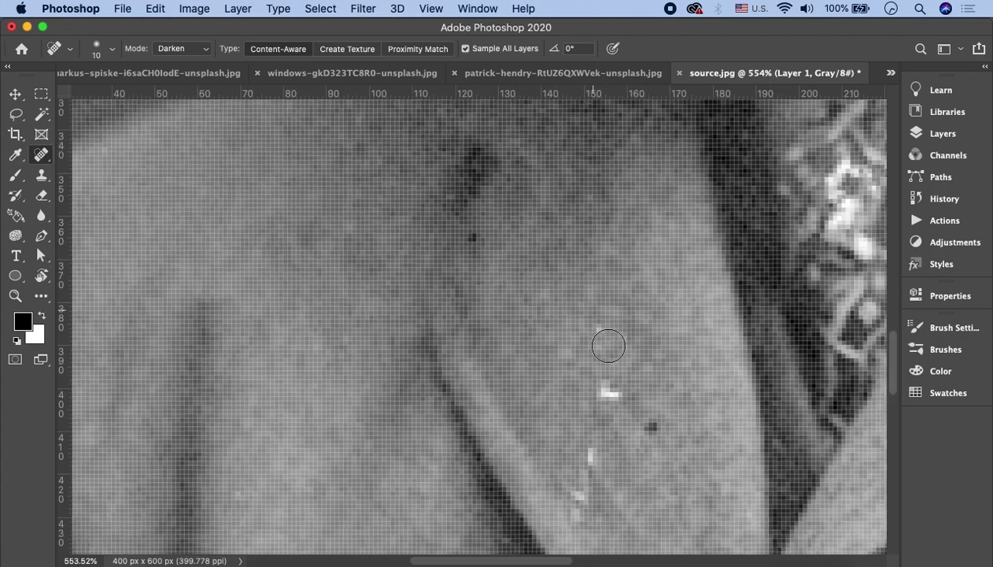
scroll(608, 347, down, 1)
scroll(608, 346, right, 1)
Heal the white and small dark specks further down the clothing.
drag(583, 303, 589, 393)
drag(584, 309, 598, 409)
drag(649, 411, 618, 402)
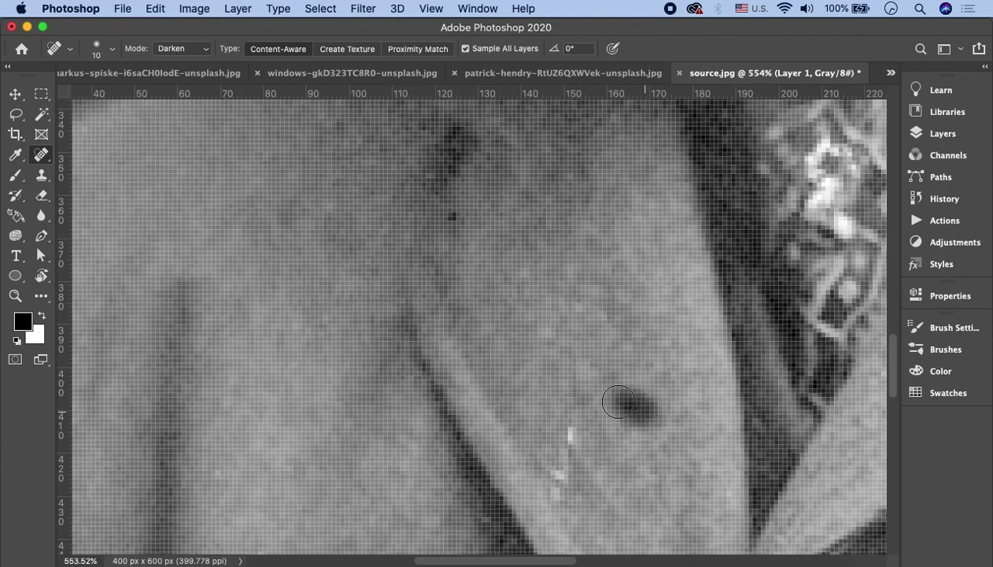
scroll(656, 443, down, 2)
drag(567, 313, 563, 413)
drag(568, 325, 574, 407)
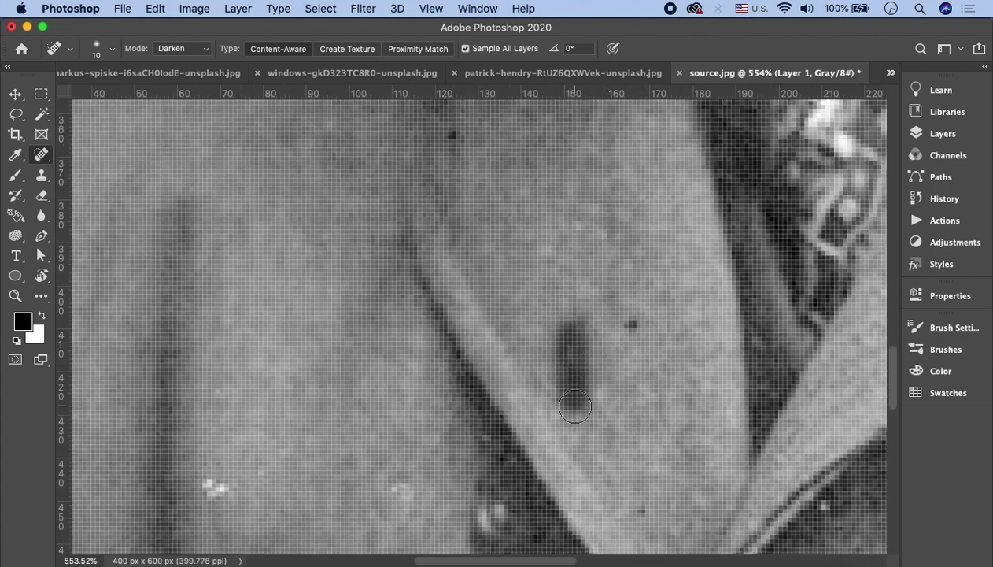
scroll(575, 406, right, 1)
click(582, 321)
click(610, 353)
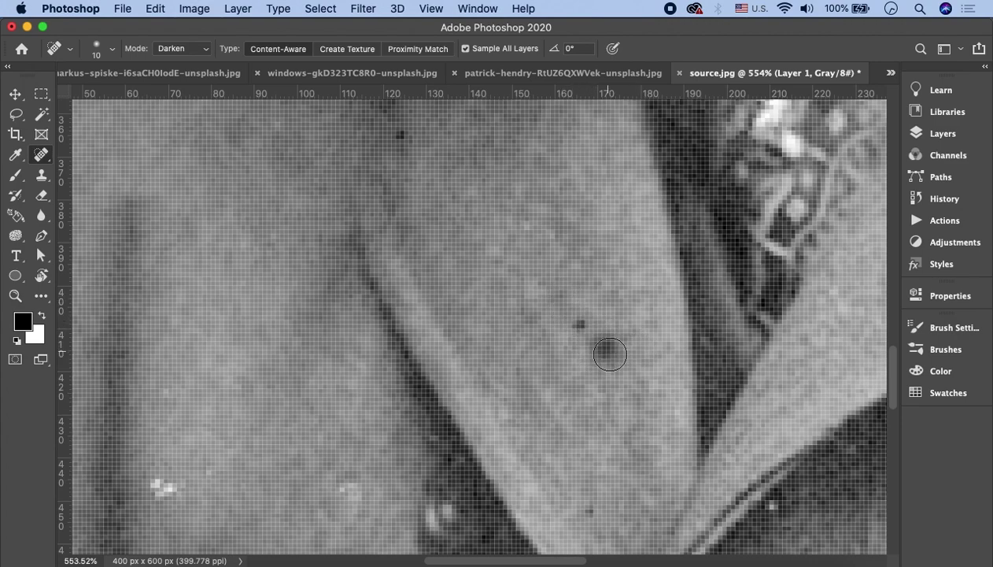
scroll(464, 215, up, 1)
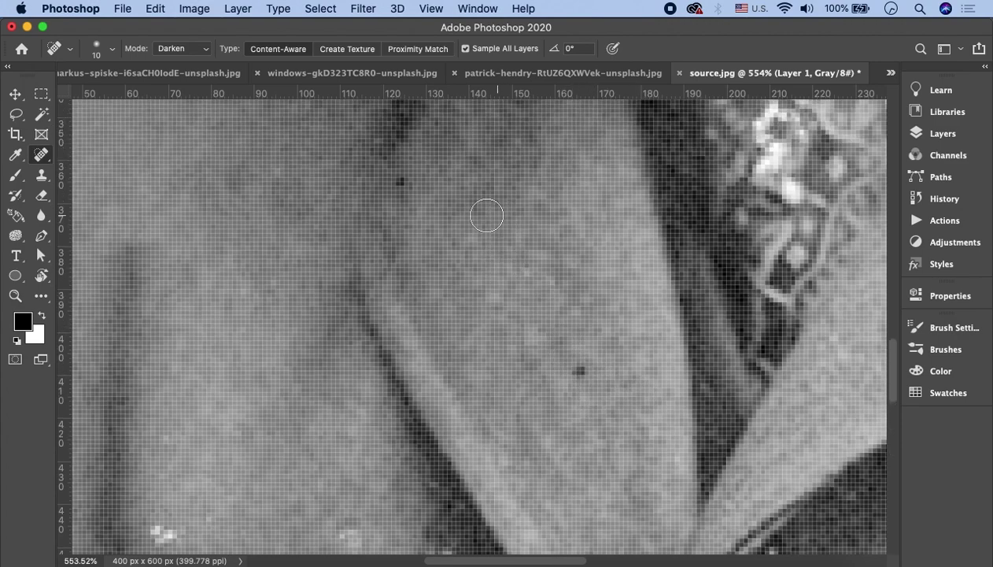
With the Healing Brush, heal the dark specks near the fold and higher up from clean samples.
right_click(45, 153)
click(103, 166)
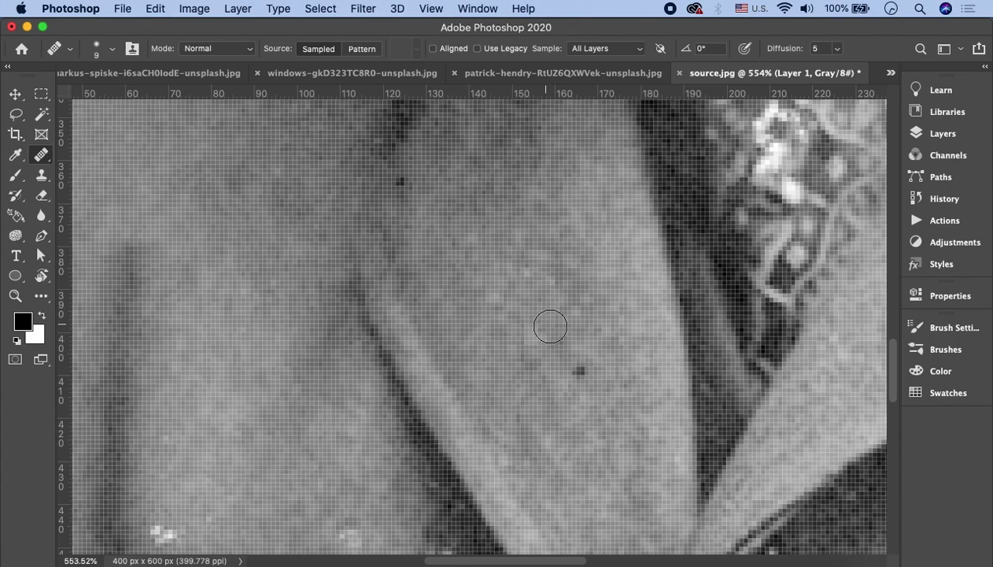
alt+click(550, 326)
drag(579, 368, 576, 376)
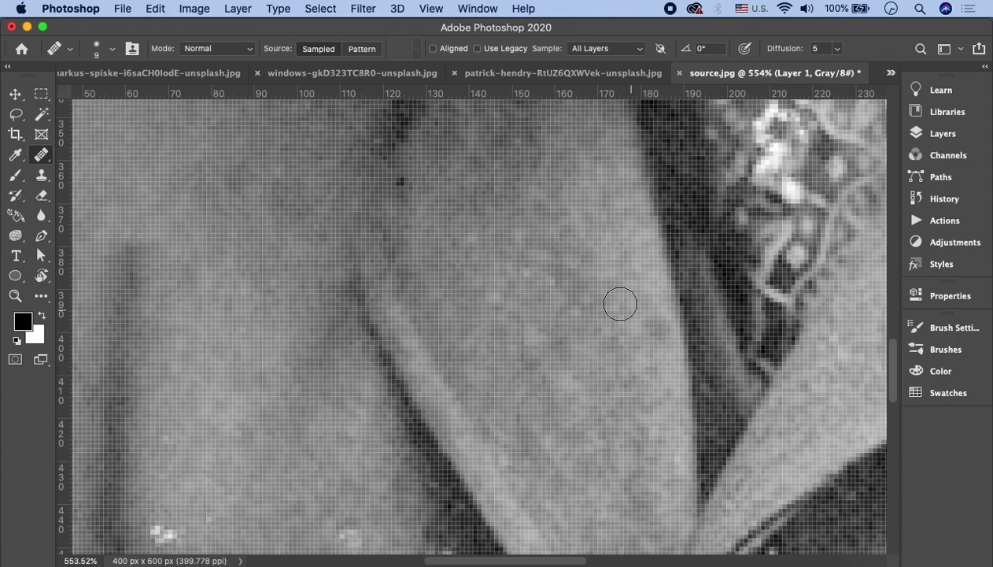
alt+click(430, 162)
click(404, 183)
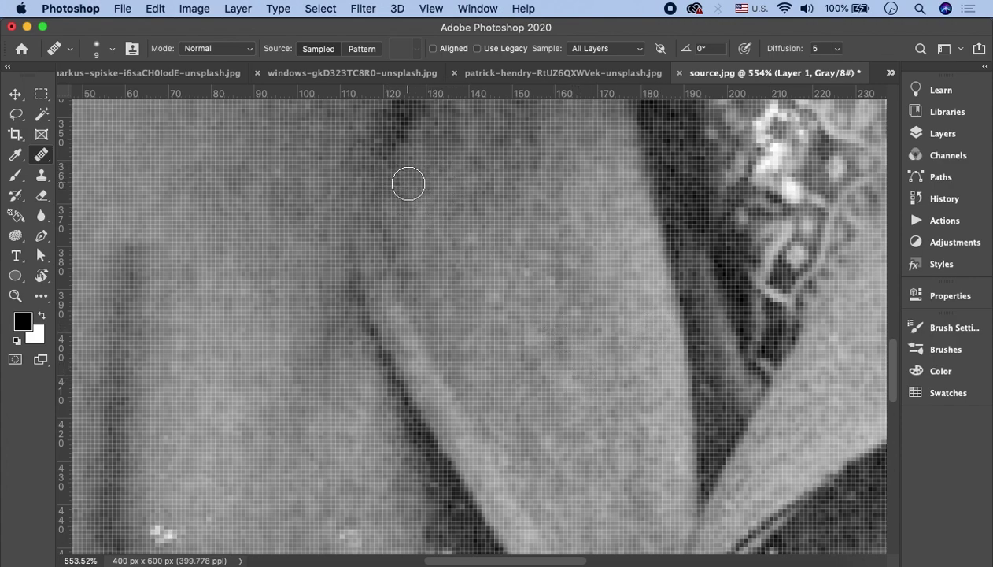
Heal the dark speck near the dark edge using a nearby clean source point.
scroll(492, 303, right, 6)
scroll(496, 305, right, 4)
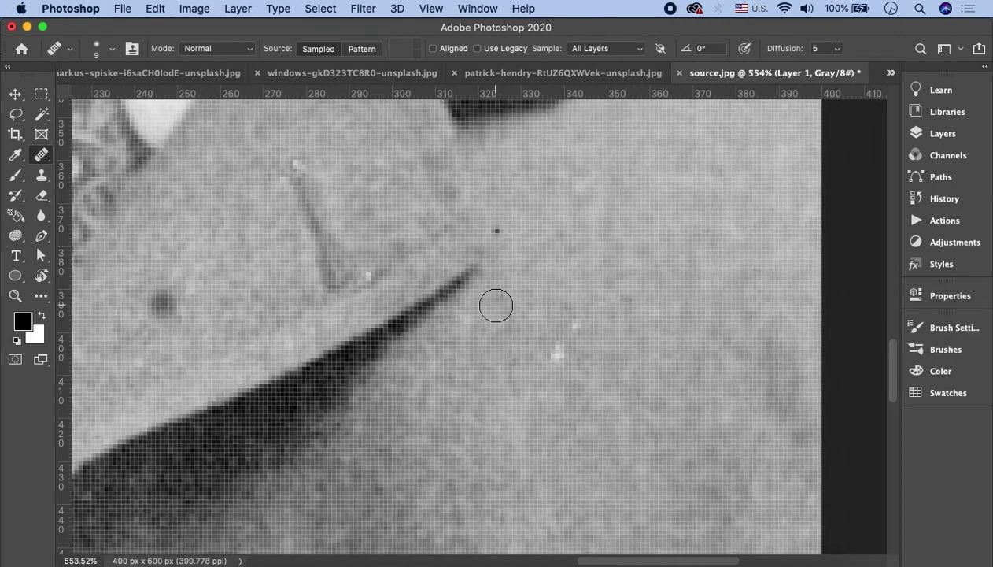
scroll(496, 305, right, 2)
scroll(496, 306, up, 1)
alt+click(496, 238)
click(455, 254)
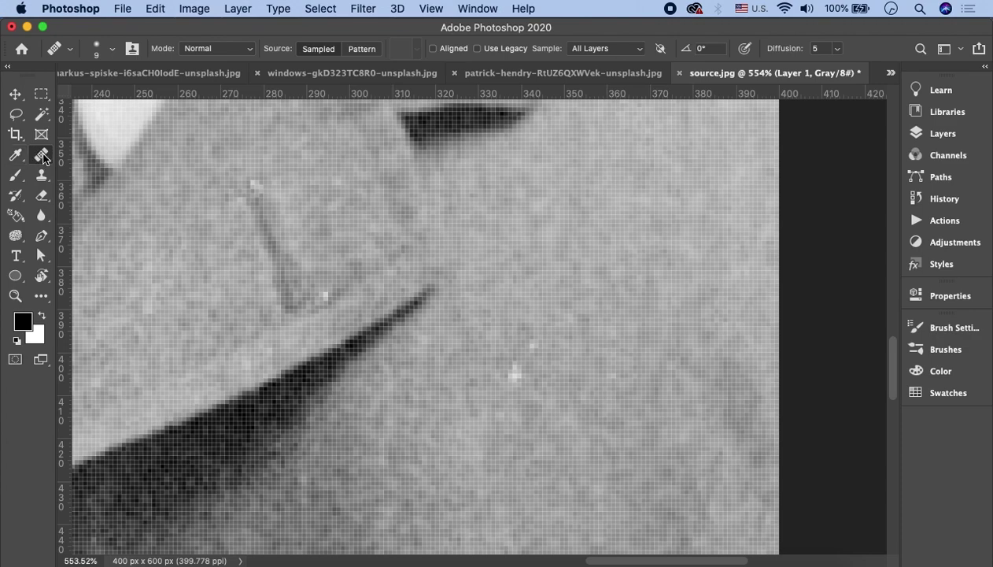
click(43, 157)
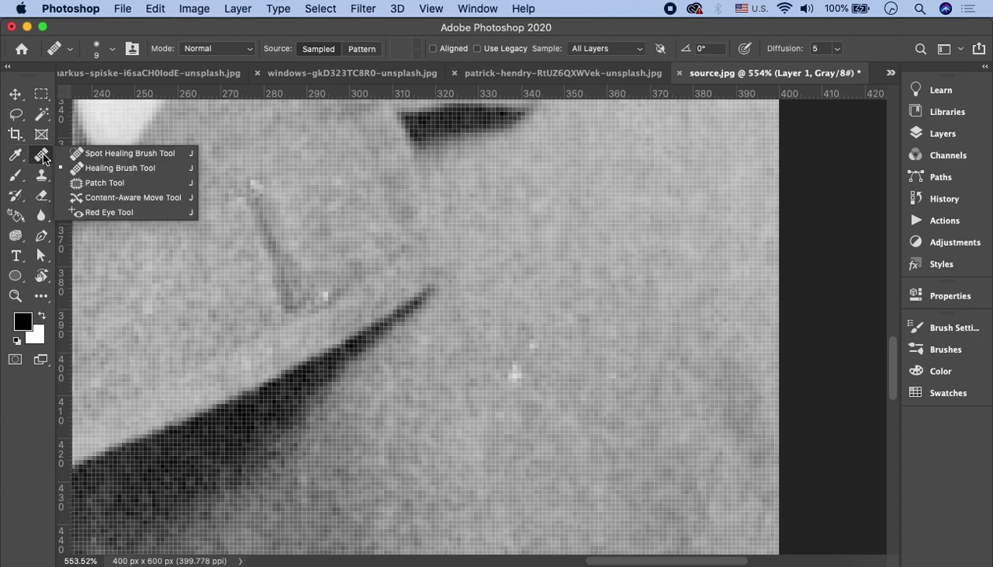